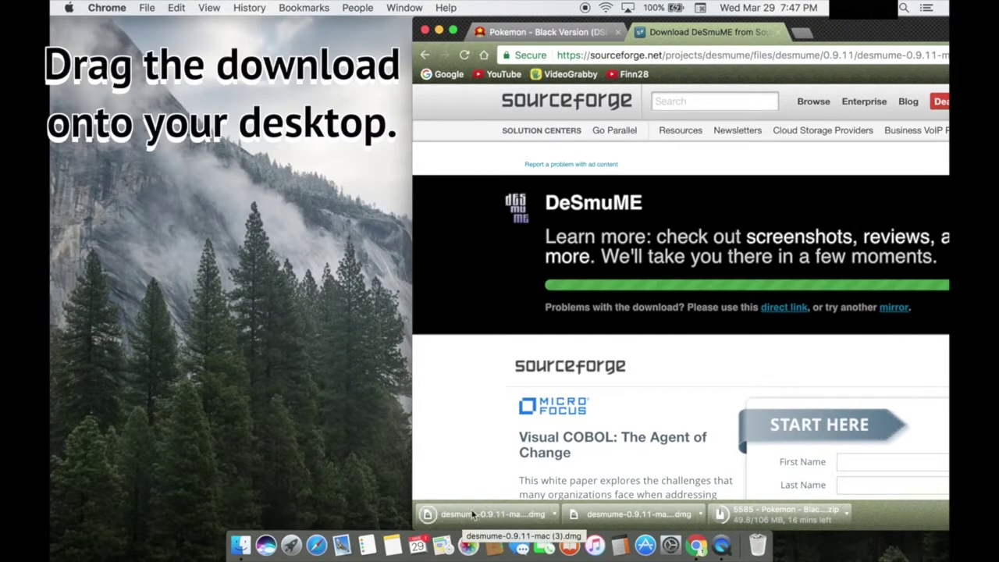
Put the downloaded desmume-0.9.11-mac (3).dmg on the desktop, close the SourceForge page and minimize the browser
drag(500, 511, 125, 516)
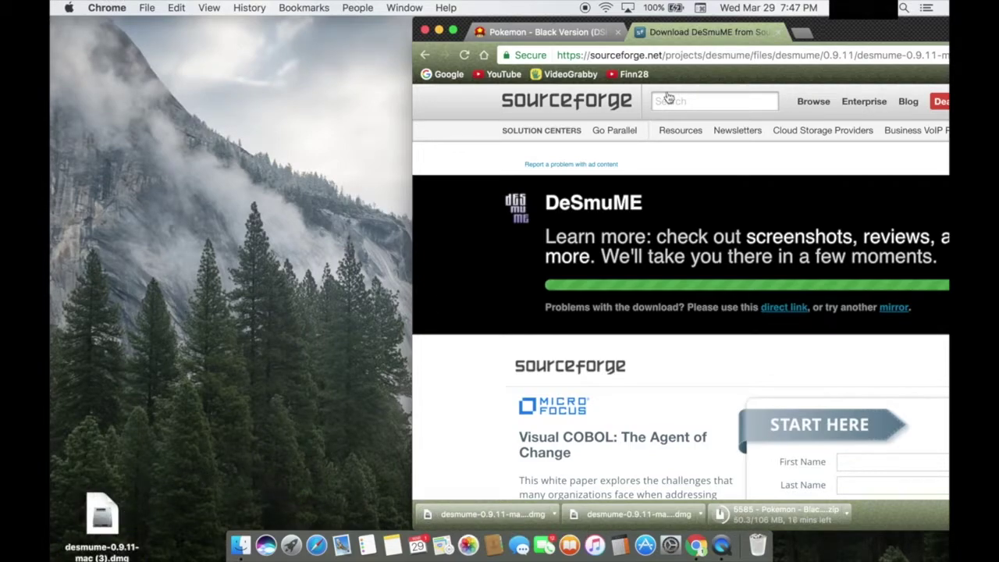
click(778, 32)
click(439, 30)
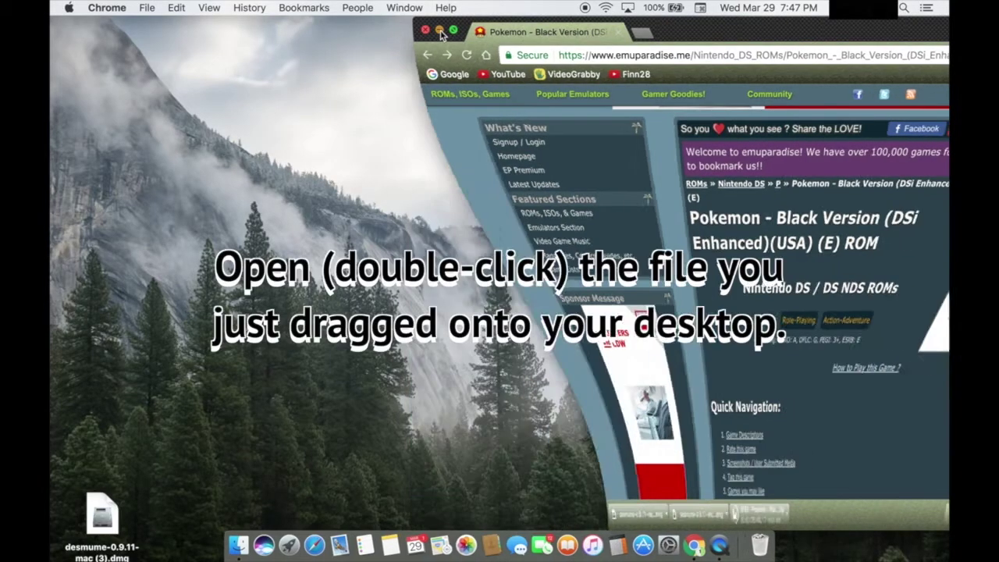
Open the DeSmuME disk image, copy only the DeSmuME application to the desktop and close the disk image window
click(100, 526)
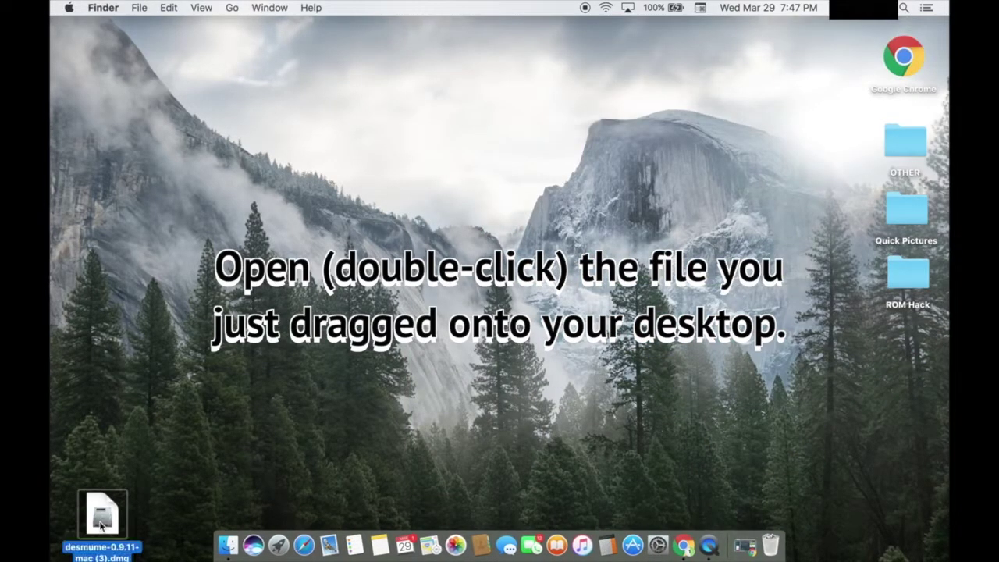
double_click(100, 526)
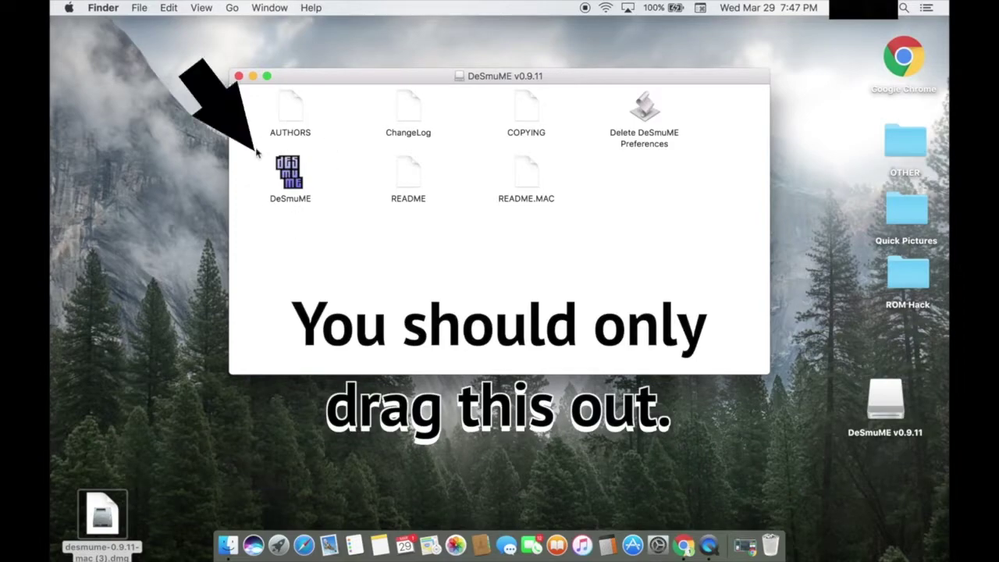
drag(299, 181, 138, 175)
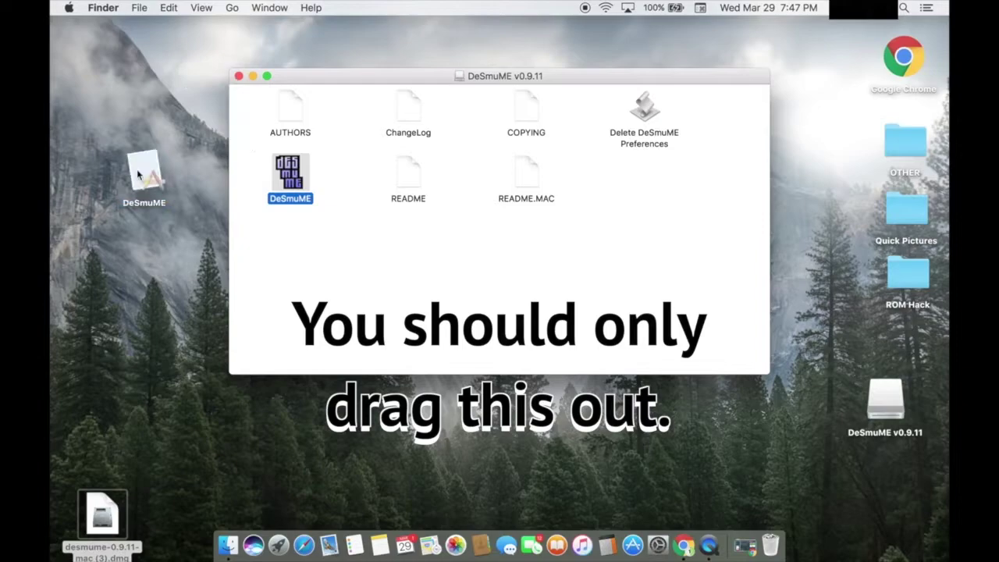
click(238, 75)
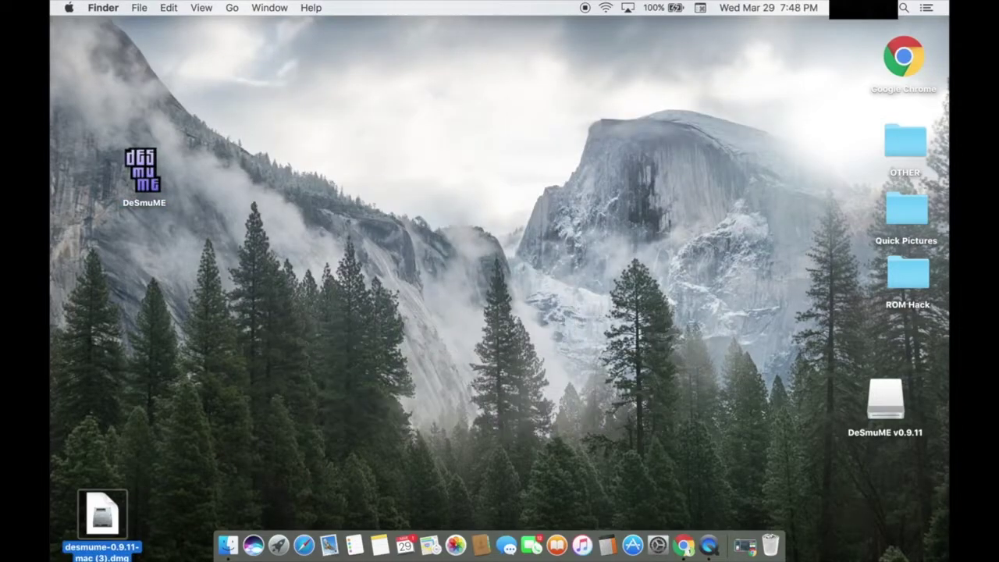
click(903, 6)
text(qu)
text(des)
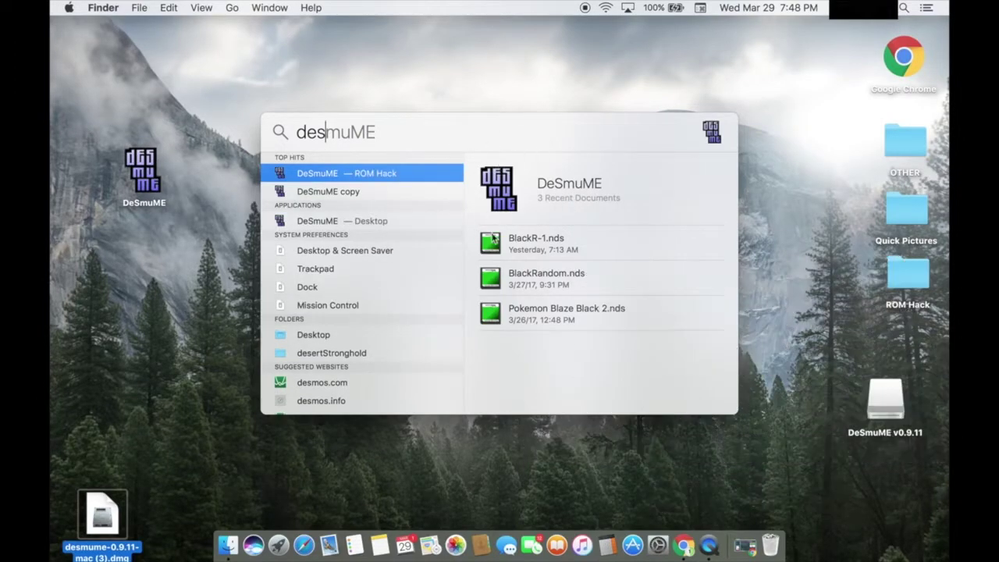
key(Escape)
Tidy the desktop by placing DeSmuME in the lower-left corner and the disk image file and mounted drive in the lower-right corner
drag(143, 176, 180, 521)
drag(102, 514, 910, 522)
drag(885, 402, 912, 466)
drag(180, 522, 85, 521)
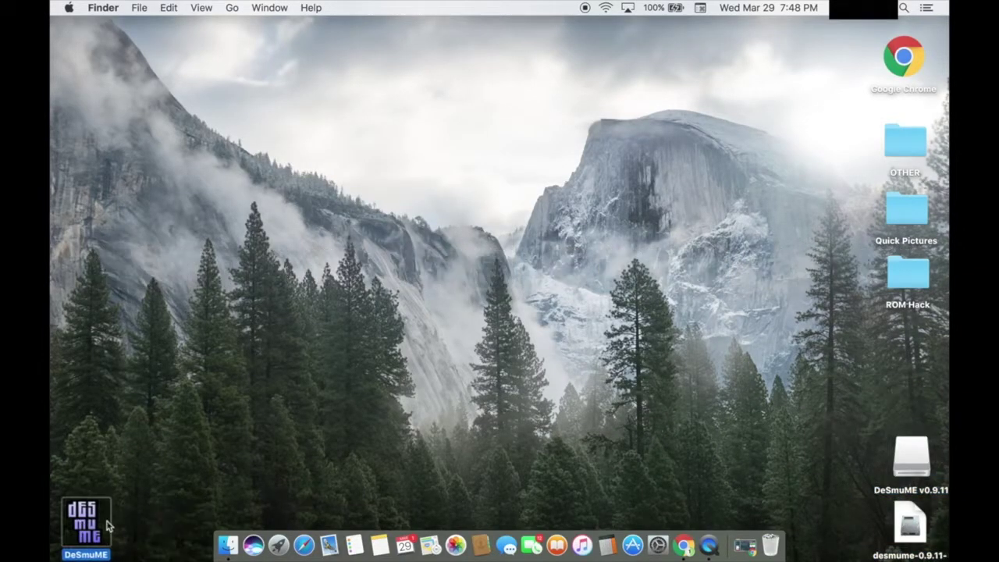
Restore and enlarge the Chrome window and search Google for "pokemon (gen 4 - gen 5 game) rom mac"
click(739, 552)
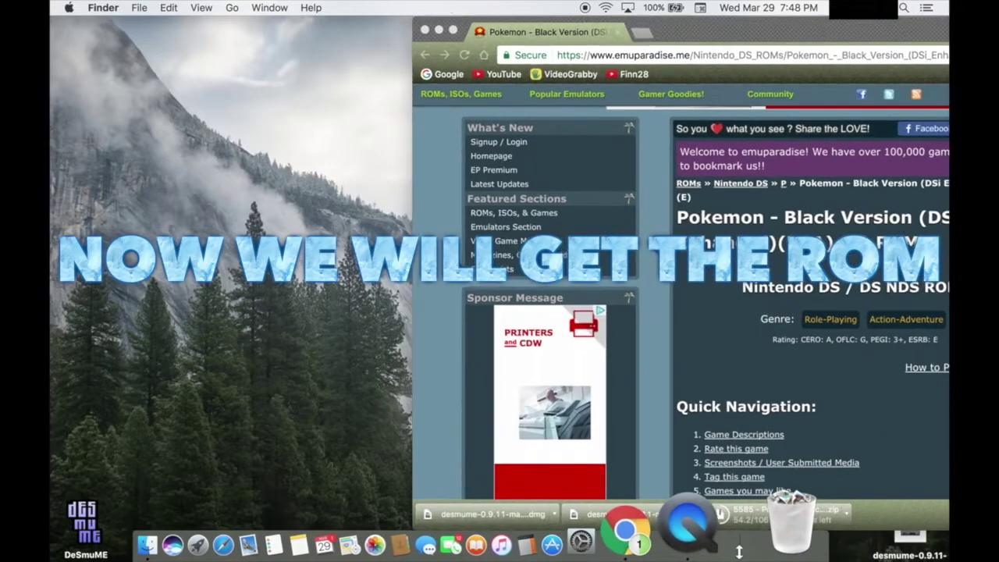
double_click(711, 37)
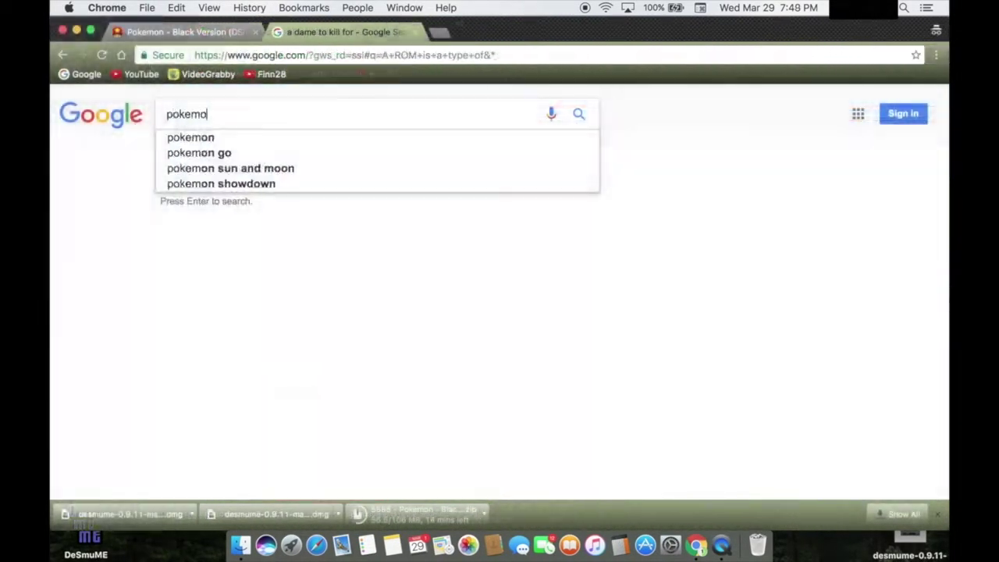
text(n (gen 4)
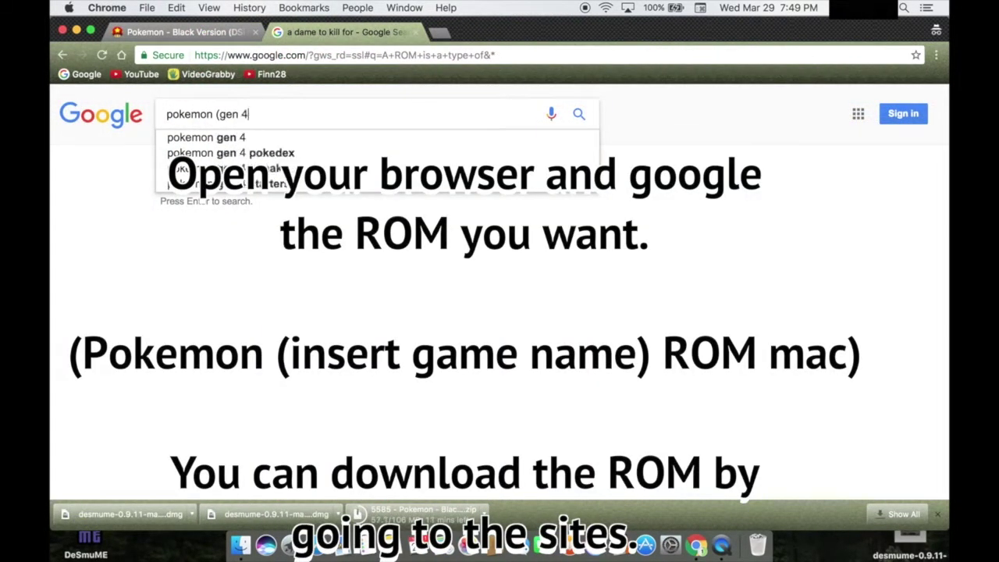
text( - gen 5 game)
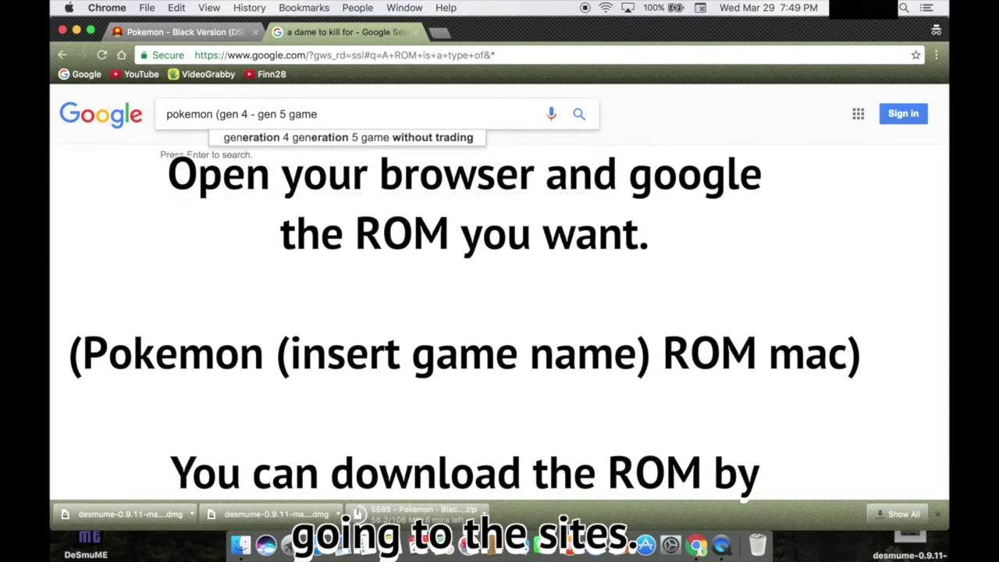
text() rom mac)
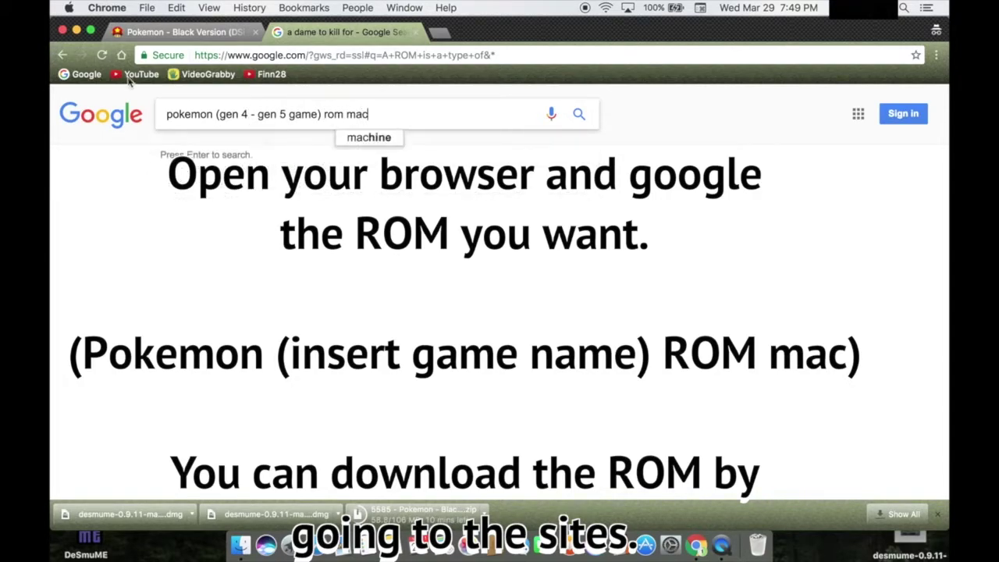
key(Return)
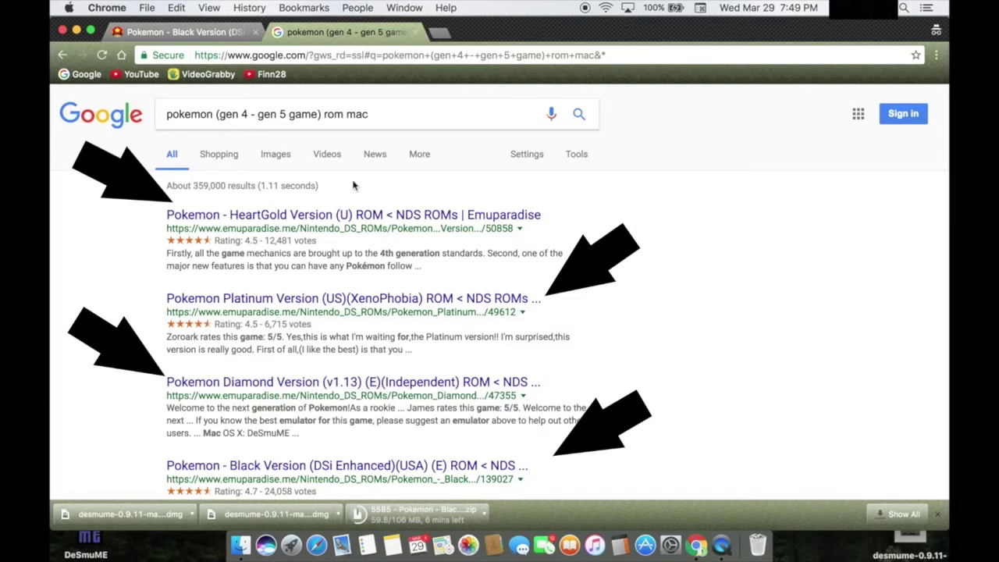
Replace the parenthesised game placeholder in the query and search for "pokemon black rom mac"
drag(321, 114, 216, 114)
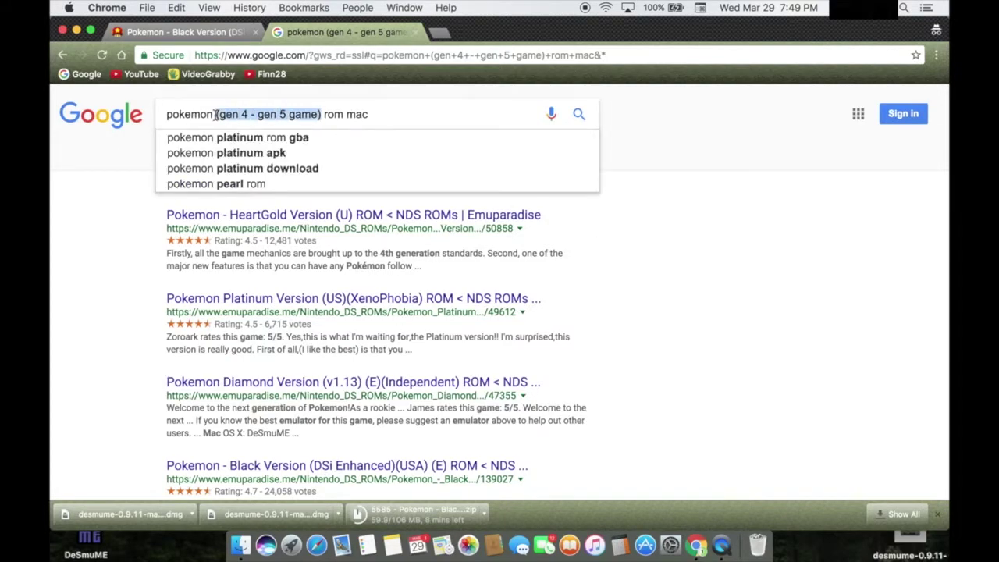
text(for e)
text(xample....)
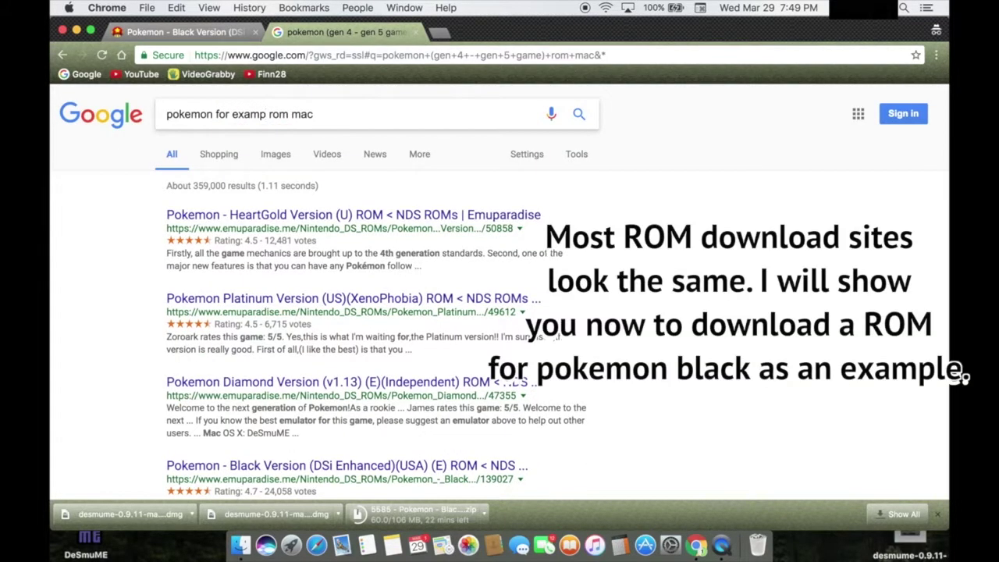
key(BackSpace)
key(BackSpace)
key(BackSpace)
key(BackSpace)
key(BackSpace)
key(BackSpace)
key(BackSpace)
key(BackSpace)
key(BackSpace)
key(BackSpace)
key(BackSpace)
key(BackSpace)
key(BackSpace)
key(BackSpace)
key(BackSpace)
text(black)
key(Return)
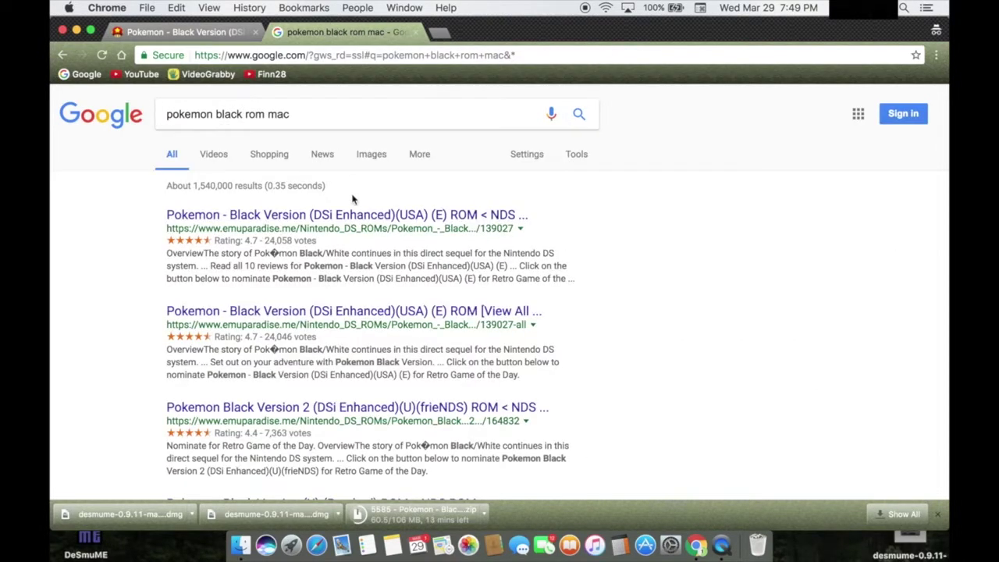
Open the first Pokemon - Black Version (DSi Enhanced)(USA) search result and go to the ROM's download page from its download links
click(343, 215)
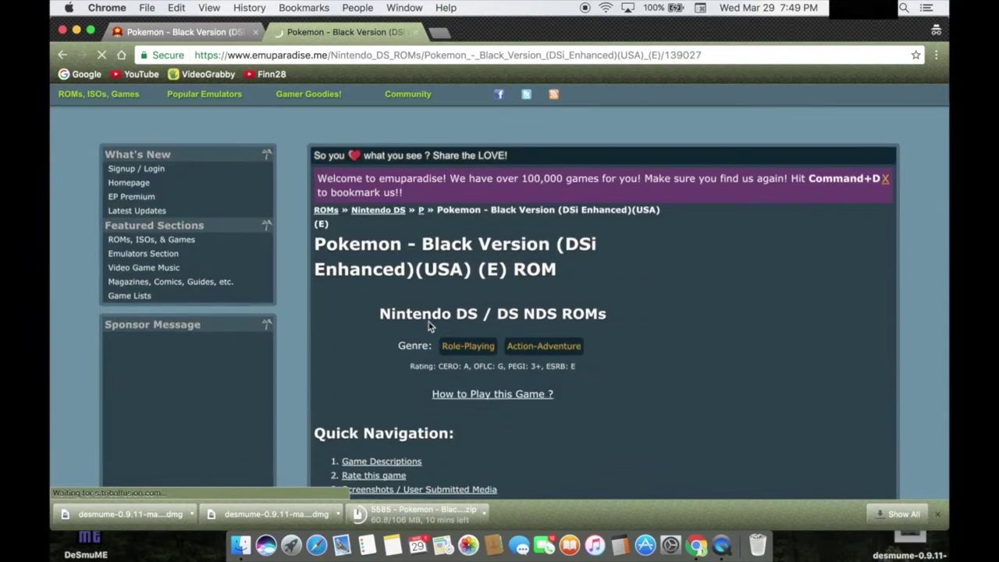
scroll(428, 327, down, 5)
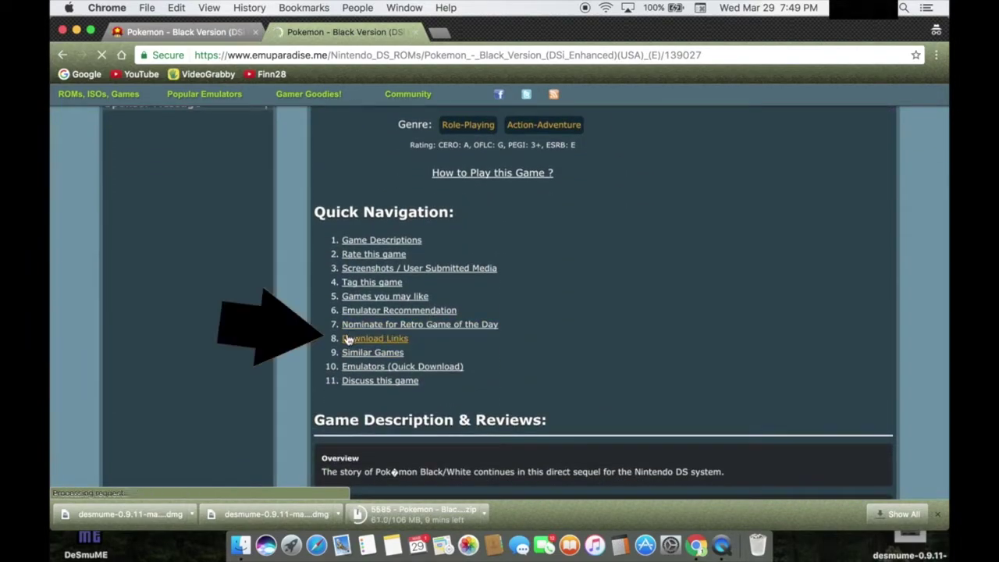
click(385, 341)
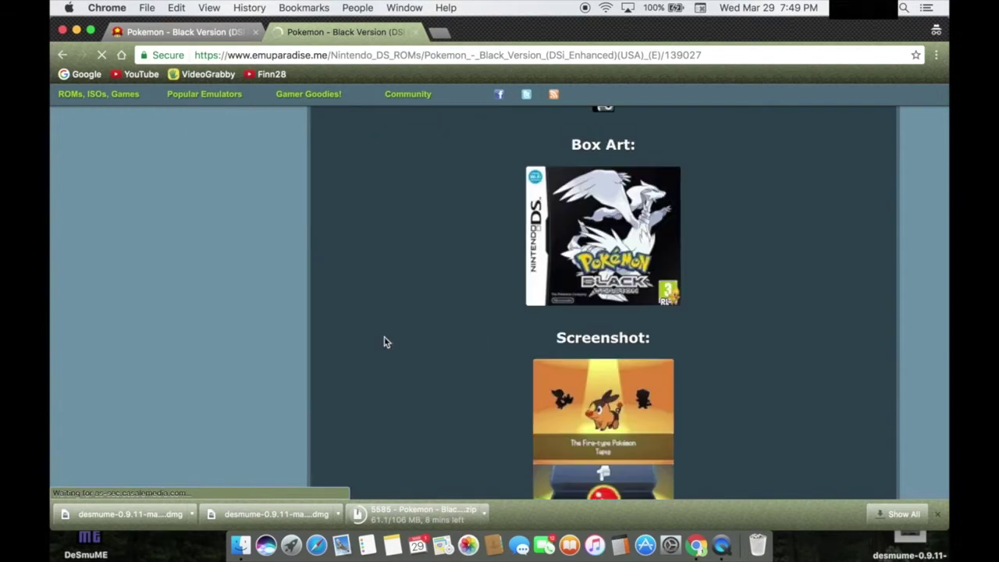
scroll(463, 334, up, 3)
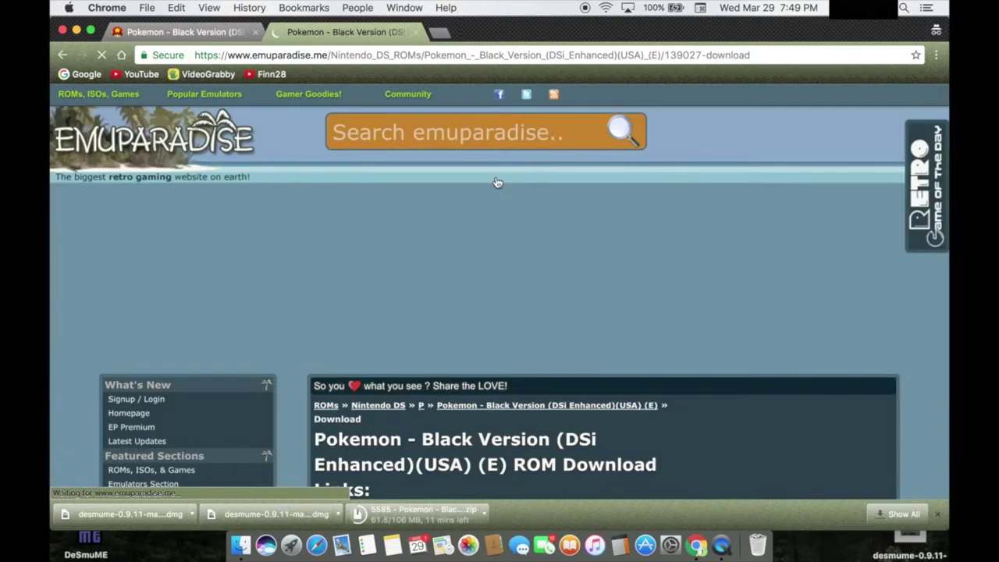
Read the download instructions and locate the ROM's download link further down the page
scroll(538, 390, down, 5)
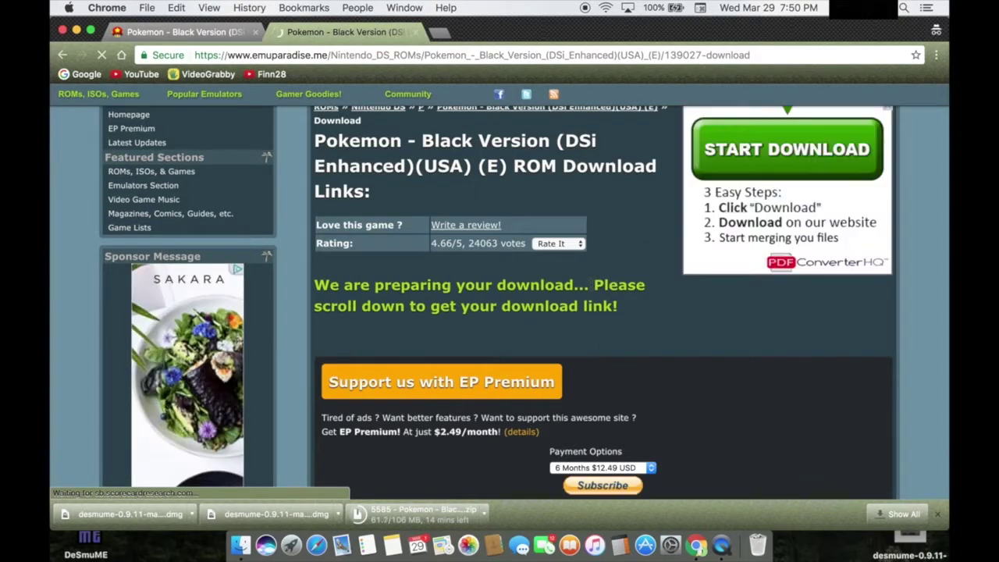
drag(593, 286, 618, 307)
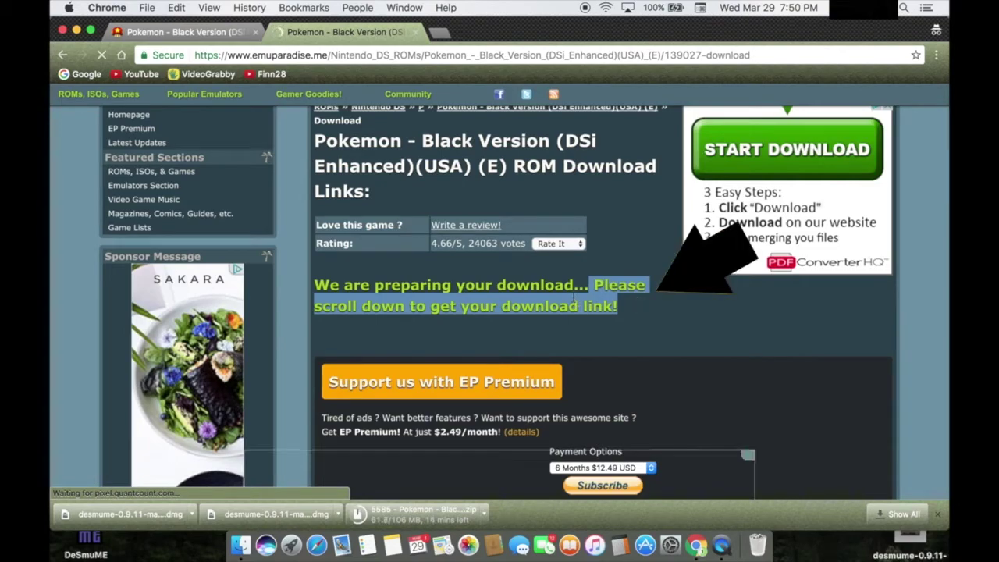
click(575, 299)
scroll(640, 327, down, 5)
scroll(711, 356, down, 7)
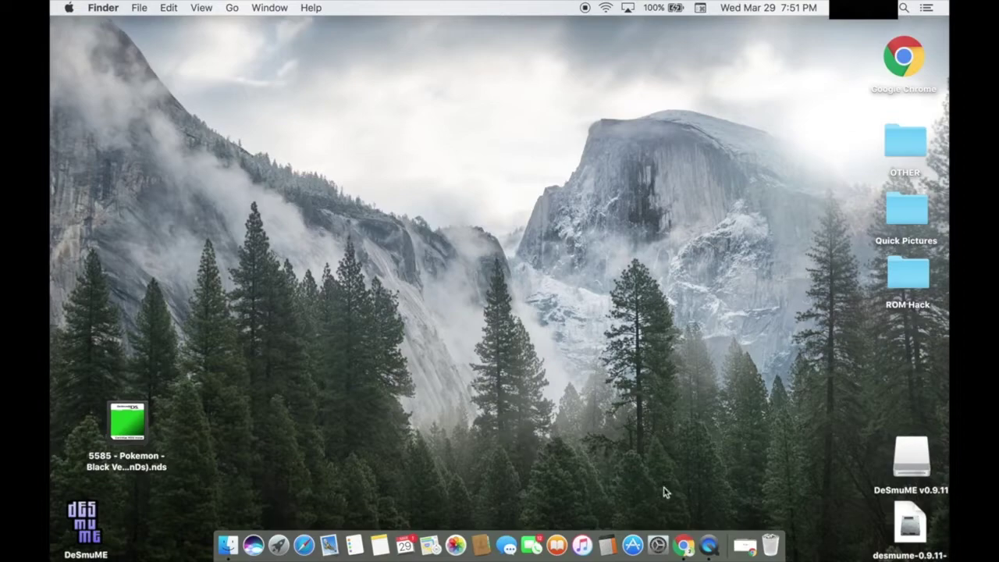
Restore the Chrome window and search Google for "universal pokemon randomizer"
click(741, 546)
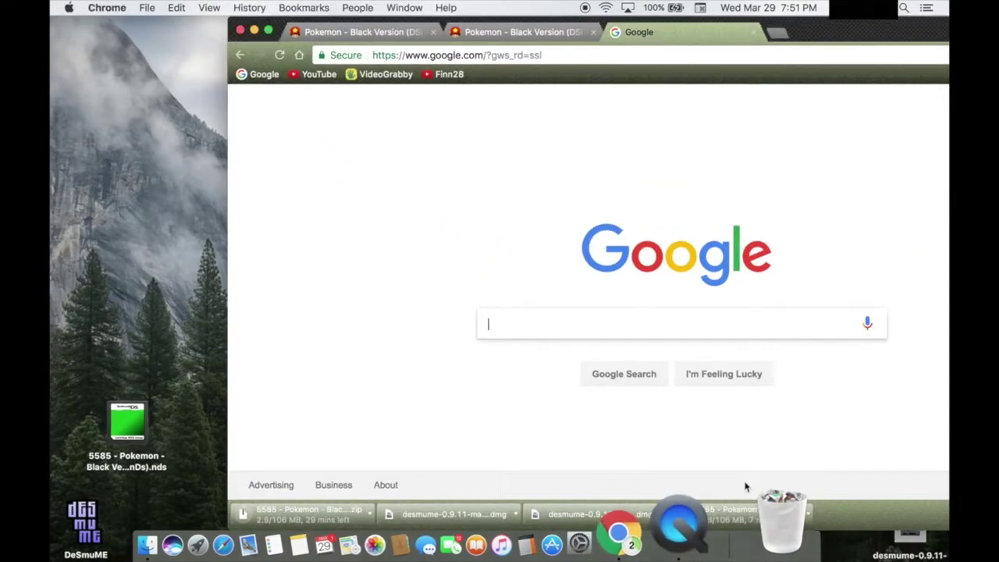
text(universal pokemon randomizer)
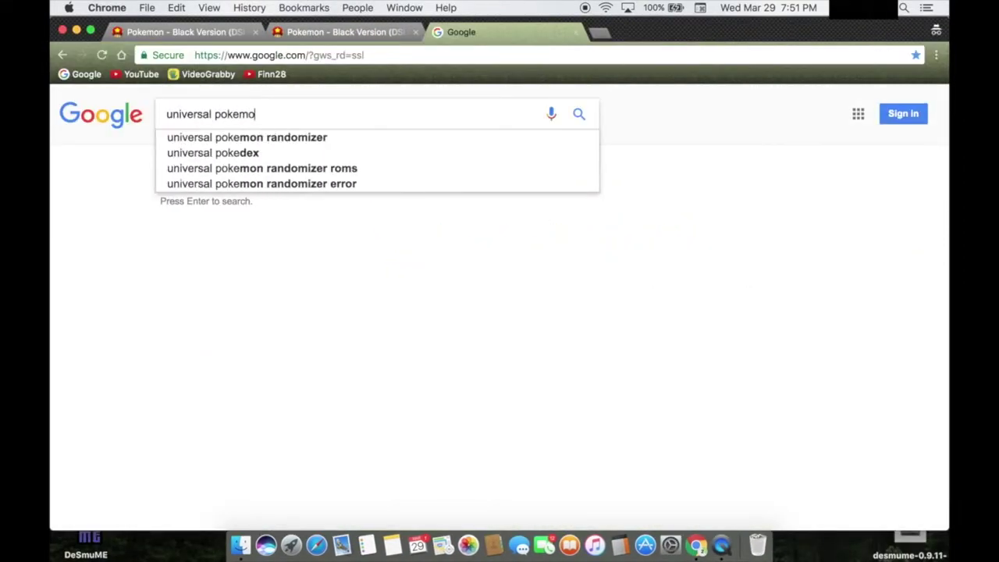
key(Return)
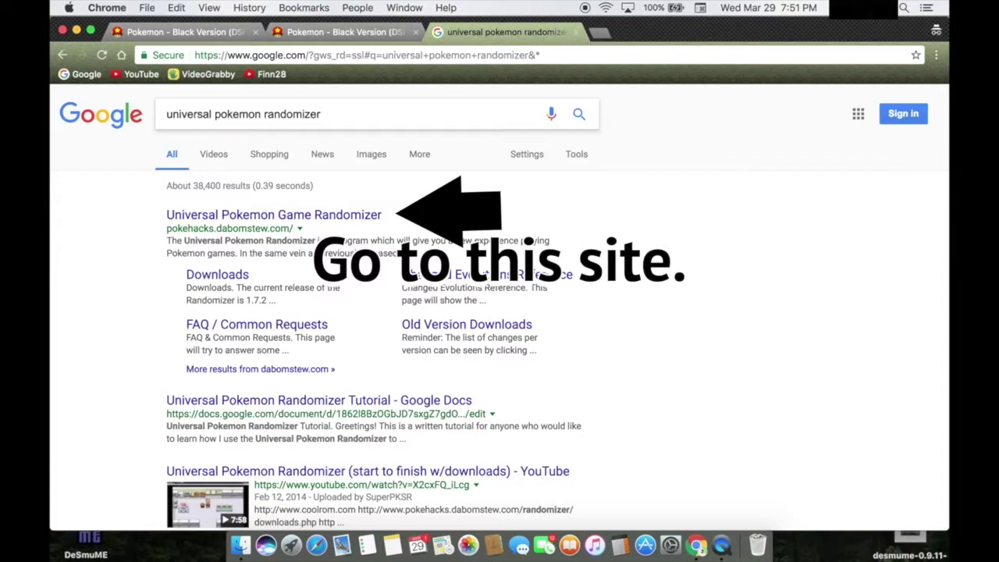
Open the Universal Pokemon Game Randomizer site and download the executable JAR version for all other platforms
click(340, 214)
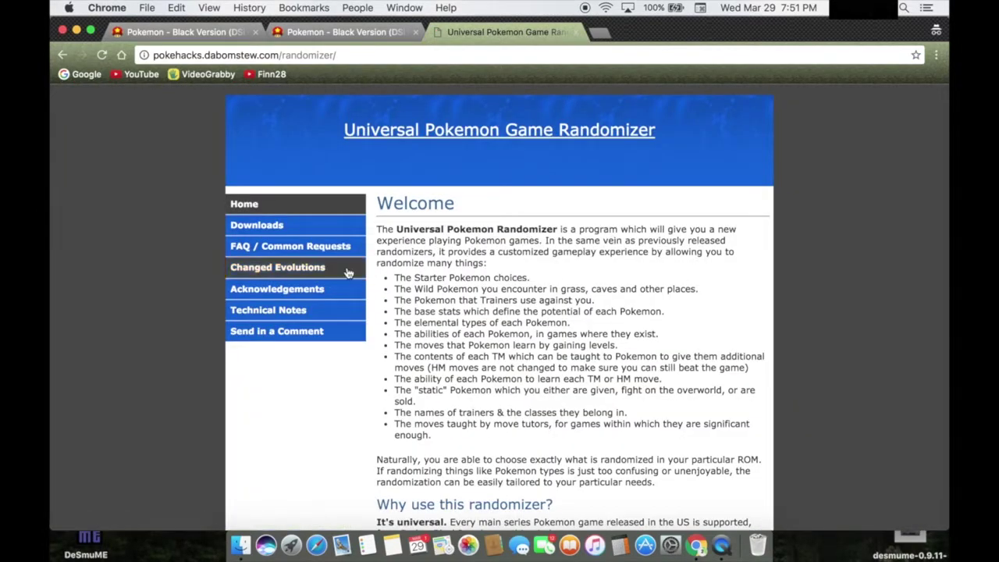
click(267, 228)
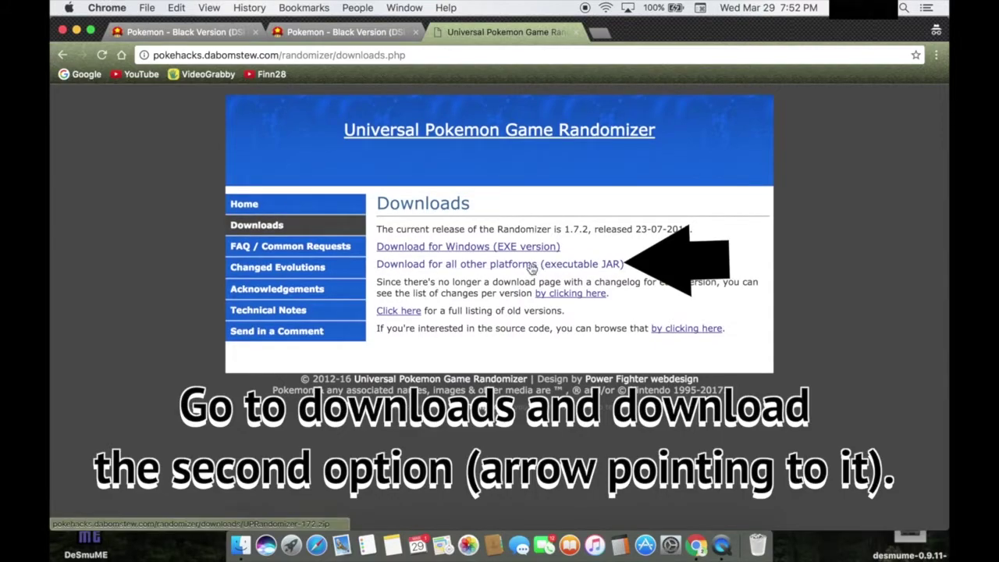
click(602, 266)
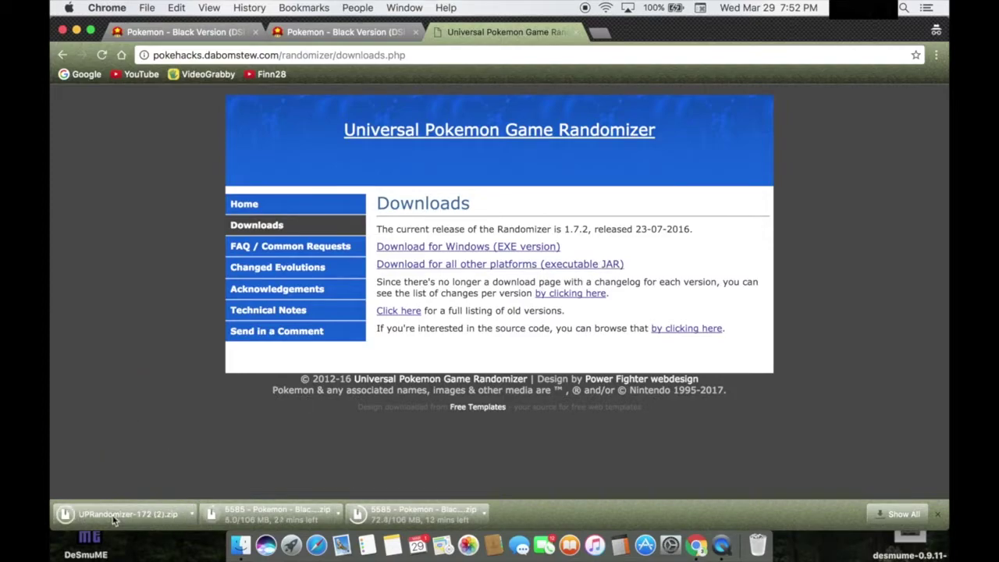
Put the downloaded UPRandomizer-172 (2).zip on the desktop and minimize the browser
drag(113, 520, 117, 533)
drag(663, 38, 948, 37)
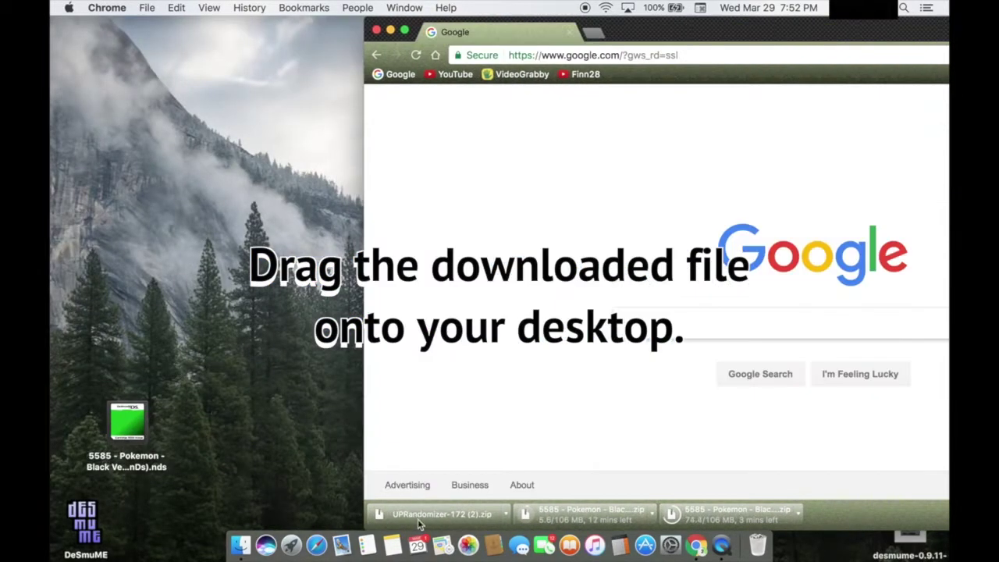
drag(419, 521, 159, 225)
click(390, 30)
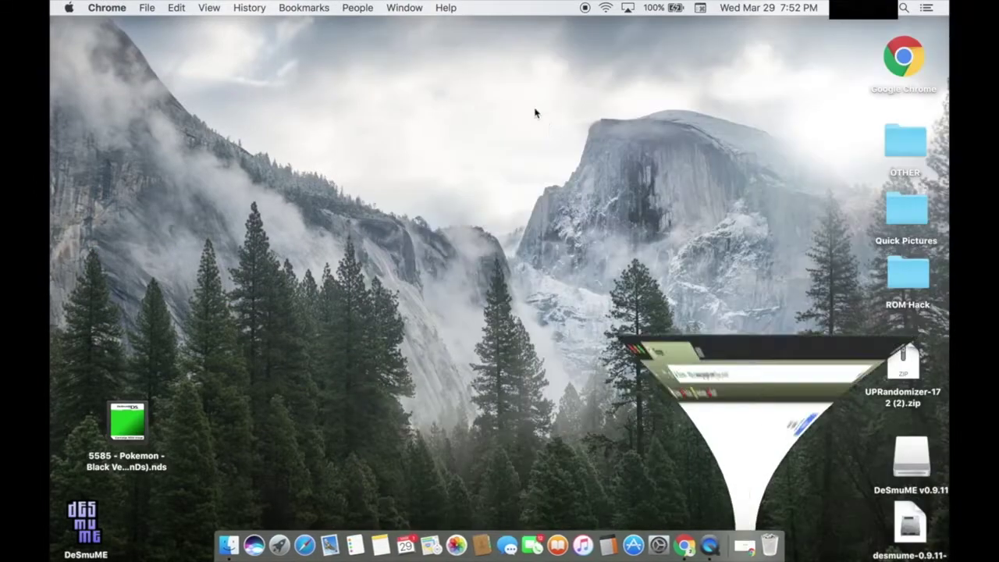
Place UPRandomizer-172 (2).zip above the Pokemon Black ROM on the desktop, extract it and set the extracted folder beside it
drag(894, 366, 125, 287)
click(205, 267)
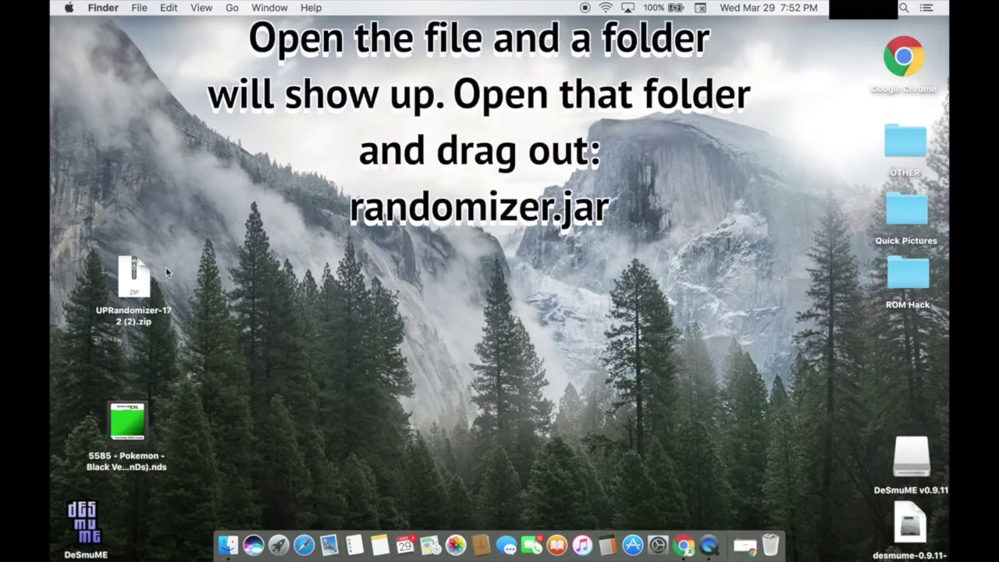
double_click(134, 269)
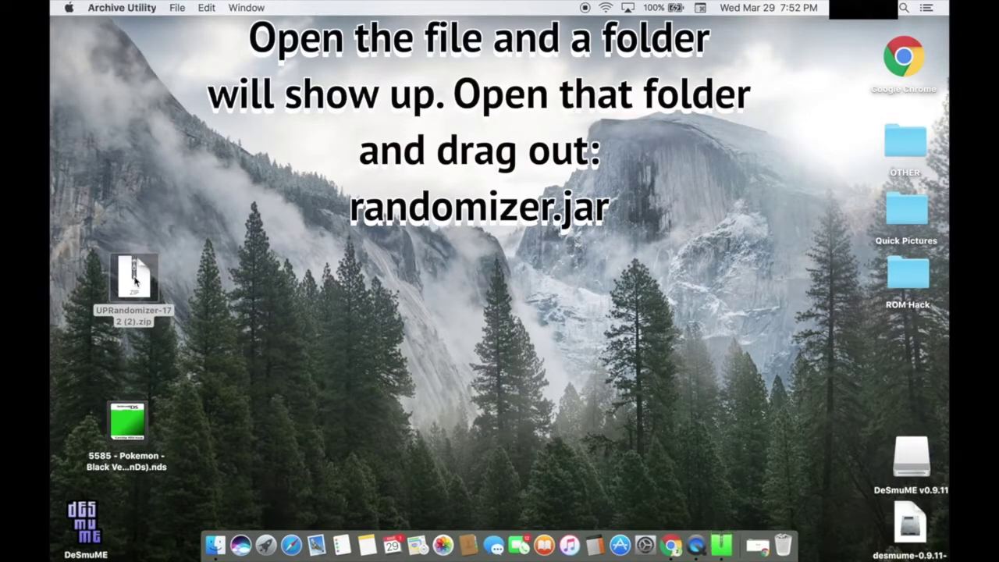
drag(166, 289, 277, 337)
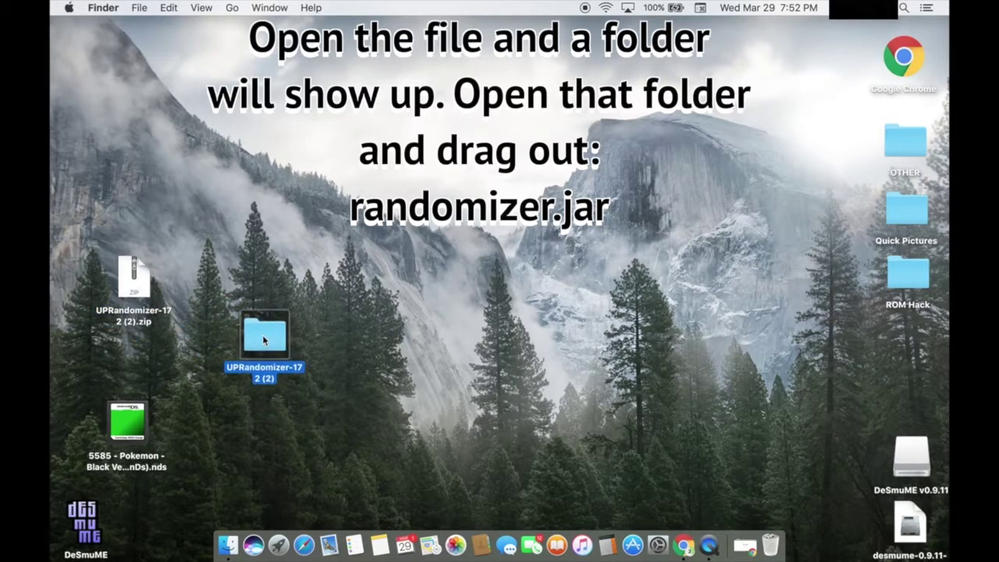
Move randomizer.jar out of the extracted UPRandomizer-172 (2) folder onto the desktop and close the folder window
double_click(262, 335)
click(373, 145)
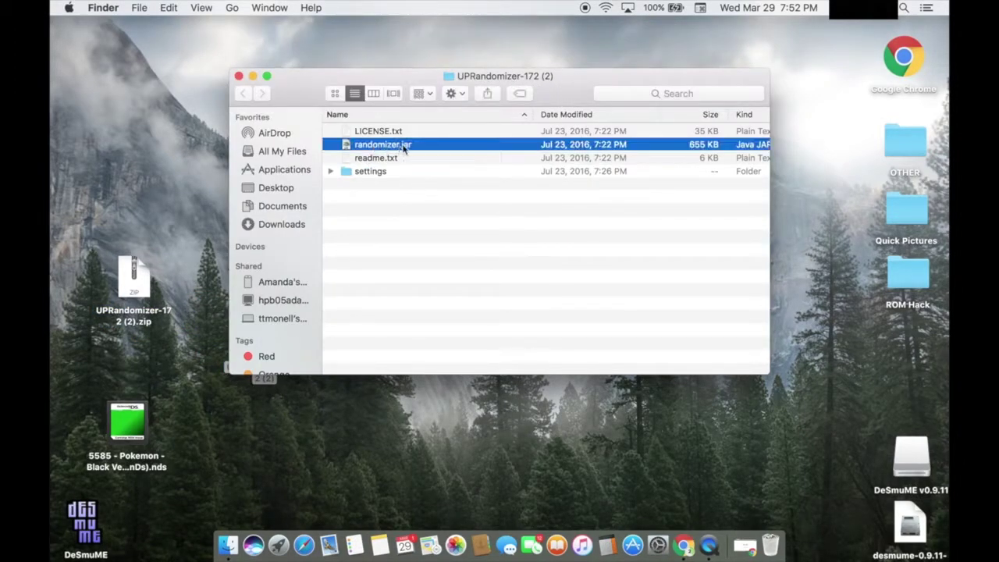
drag(405, 148, 151, 158)
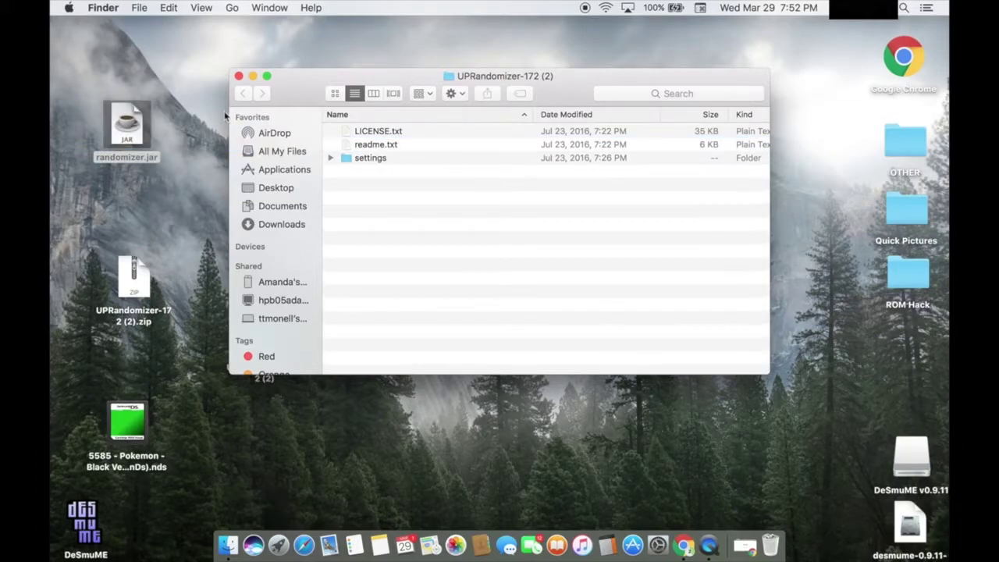
click(239, 75)
Create a desktop folder named Extra ROM Stuff and move the UPRandomizer folder, its zip and the desmume disk image into it
click(358, 291)
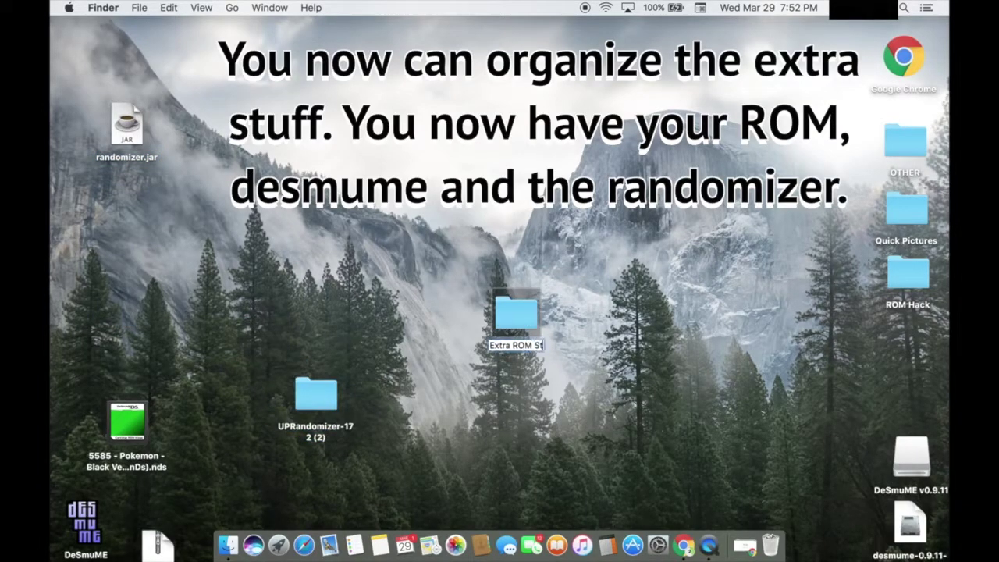
drag(289, 377, 515, 316)
drag(161, 546, 515, 316)
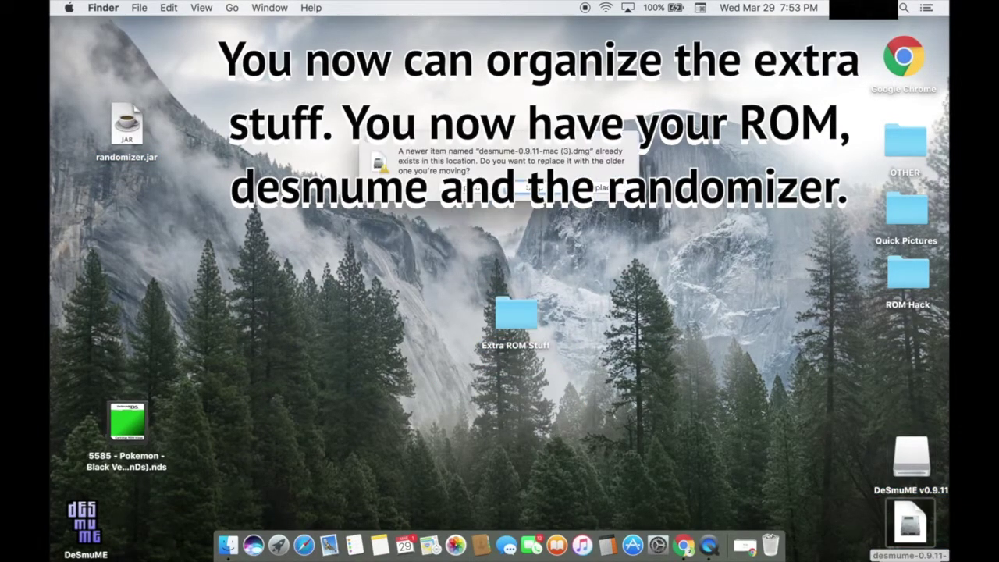
key(Return)
Try to open randomizer.jar from the desktop and dismiss the security alert
click(134, 123)
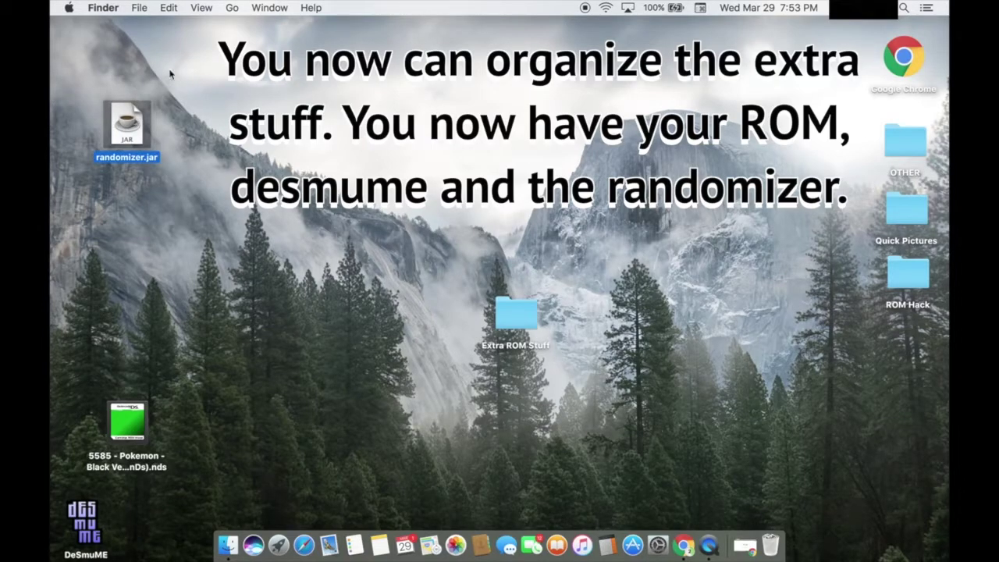
double_click(133, 125)
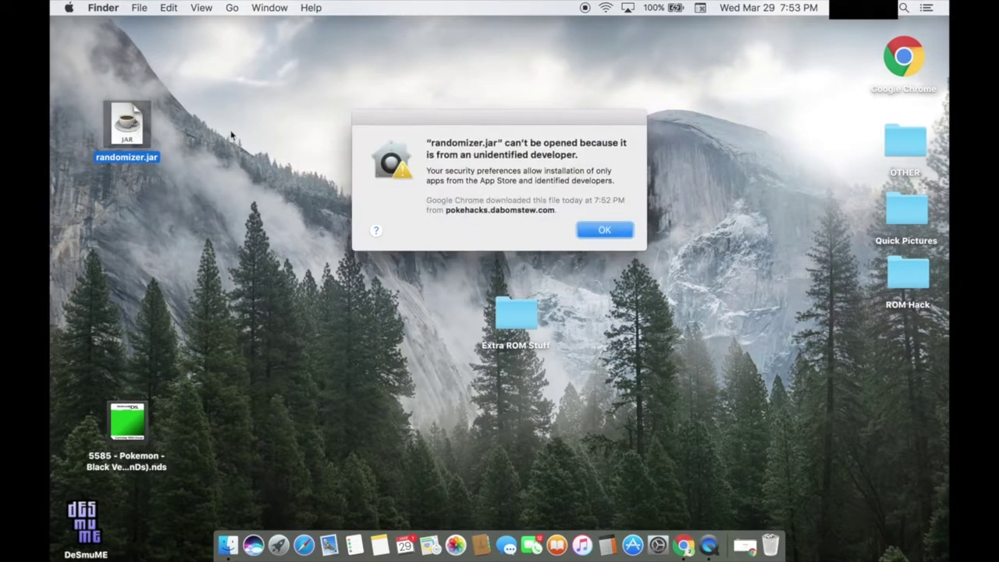
click(599, 229)
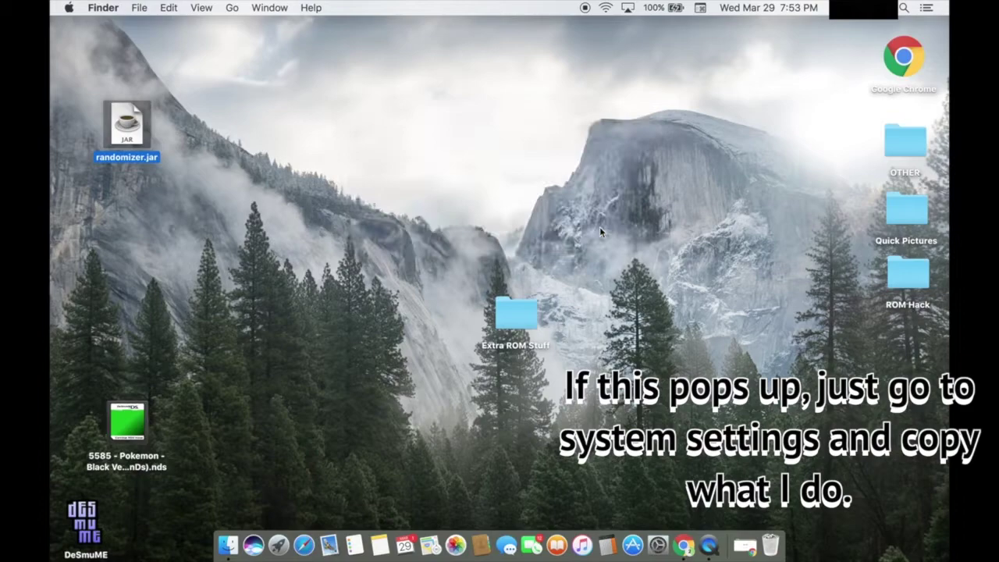
Allow the blocked randomizer.jar to open anyway in the Security & Privacy preferences and close the preferences window
click(657, 546)
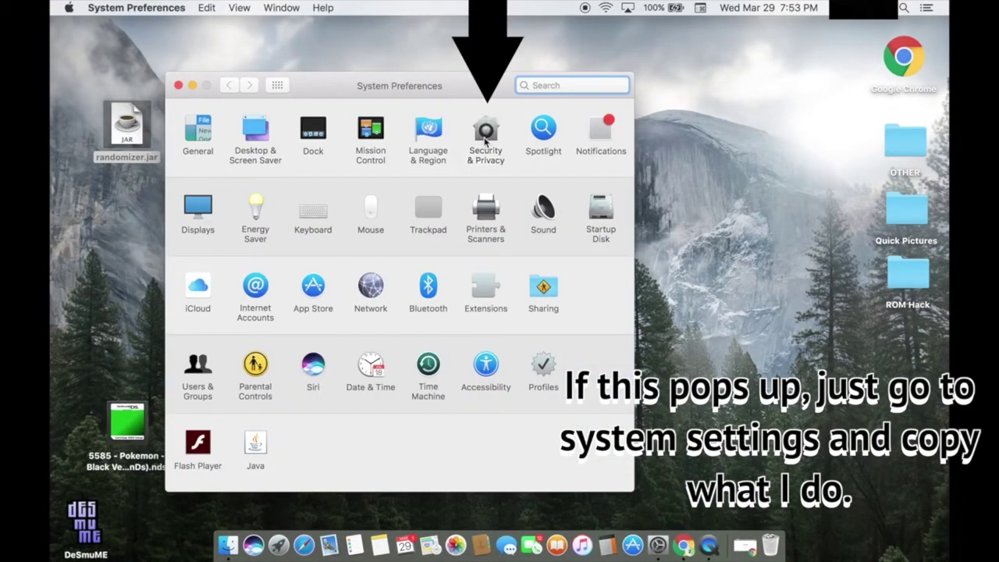
click(485, 134)
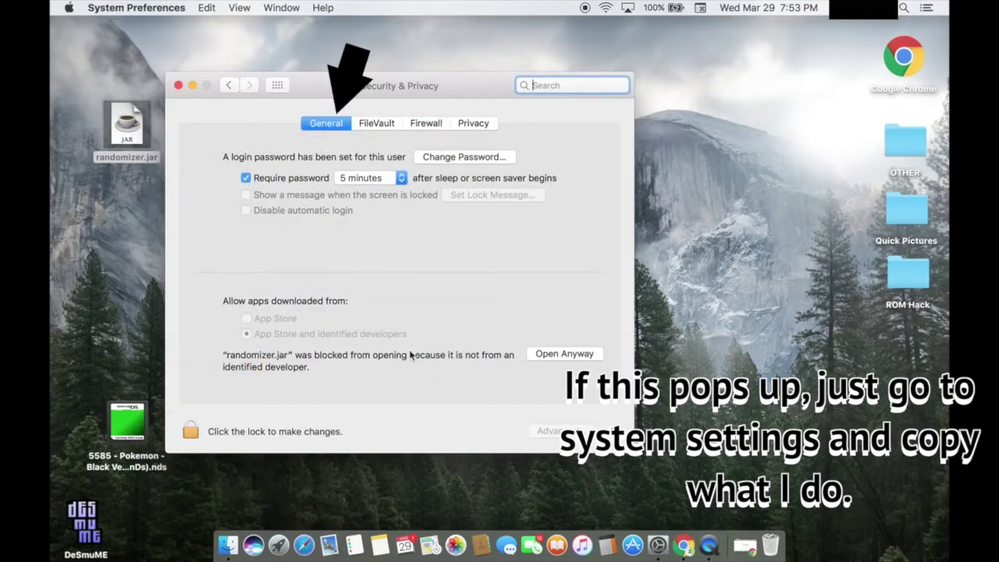
click(549, 359)
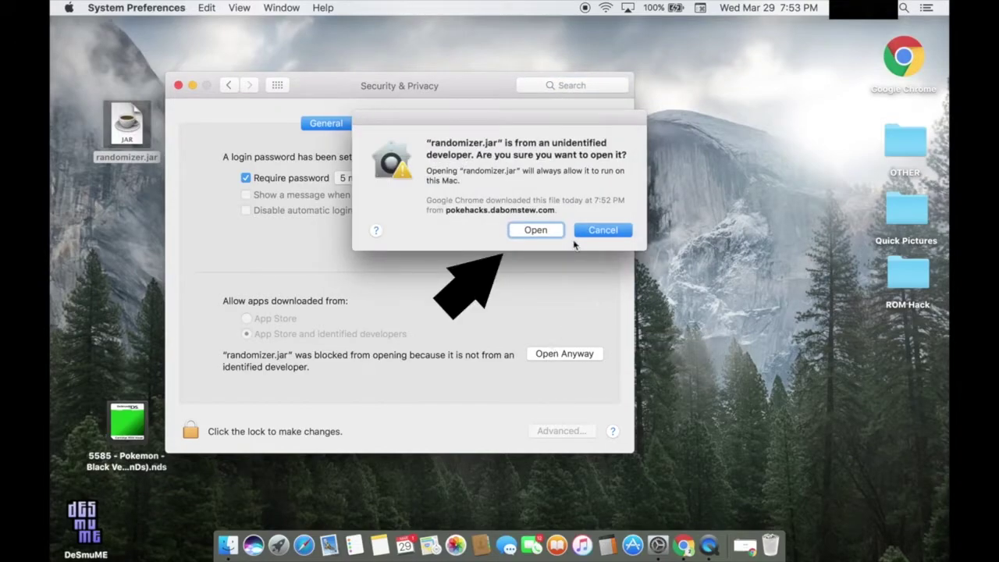
click(536, 230)
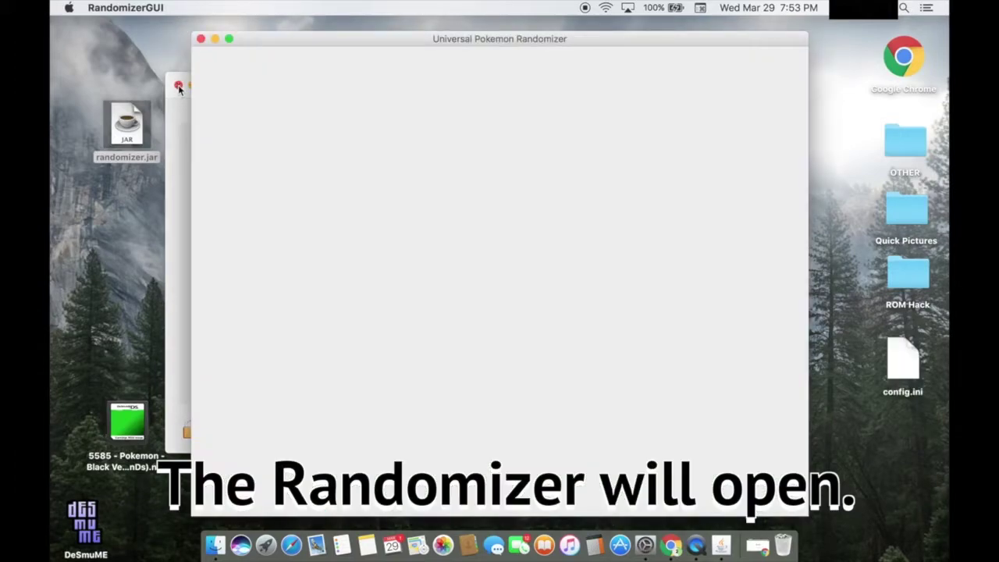
click(179, 86)
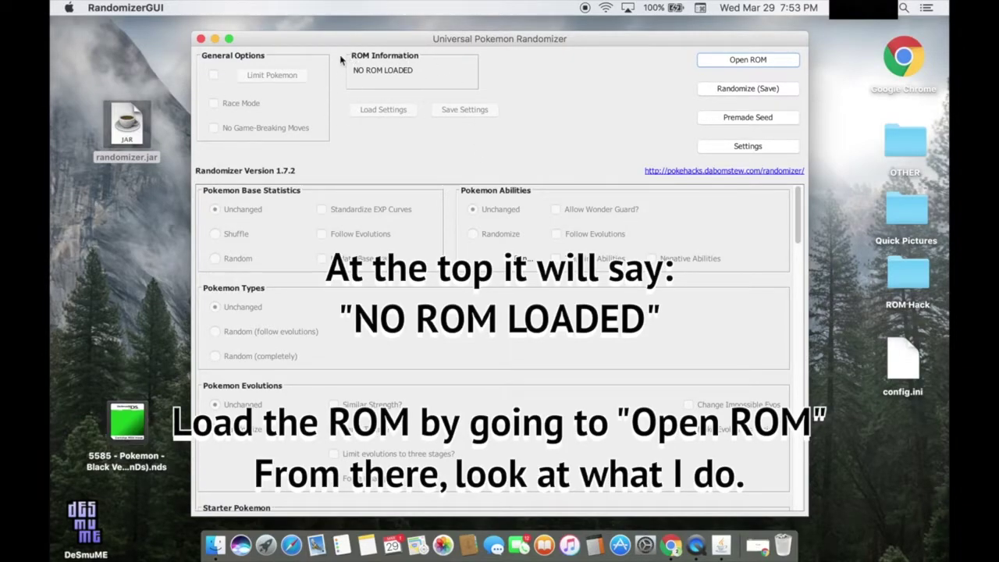
Load the 5585 - Pokemon - Black Version ROM from the desktop into the randomizer
click(742, 62)
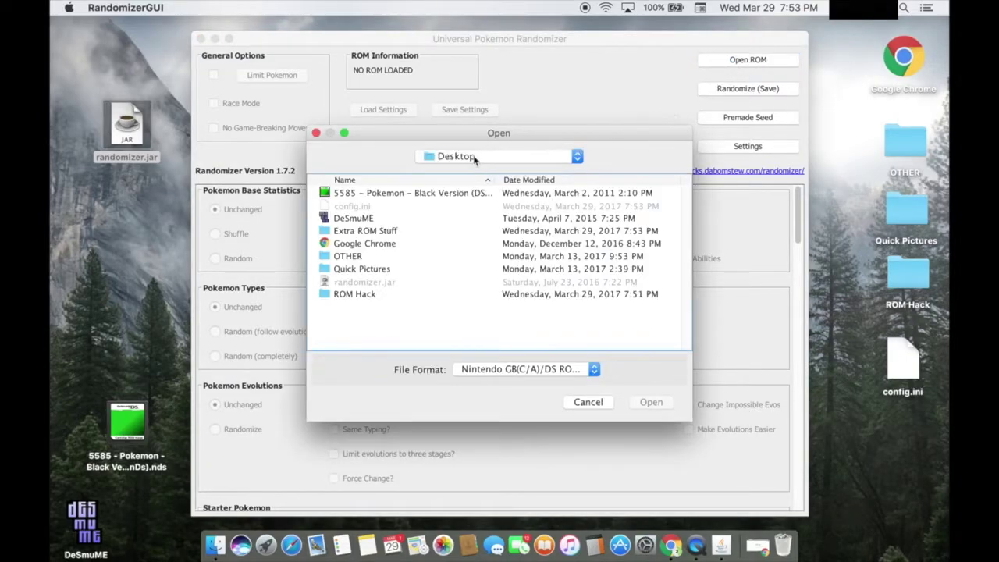
click(473, 158)
click(457, 156)
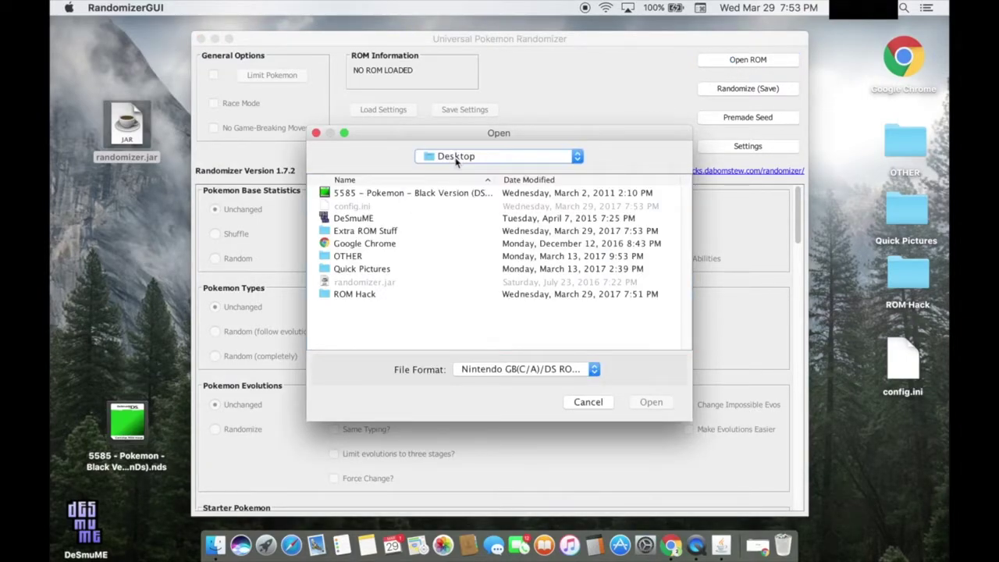
click(361, 195)
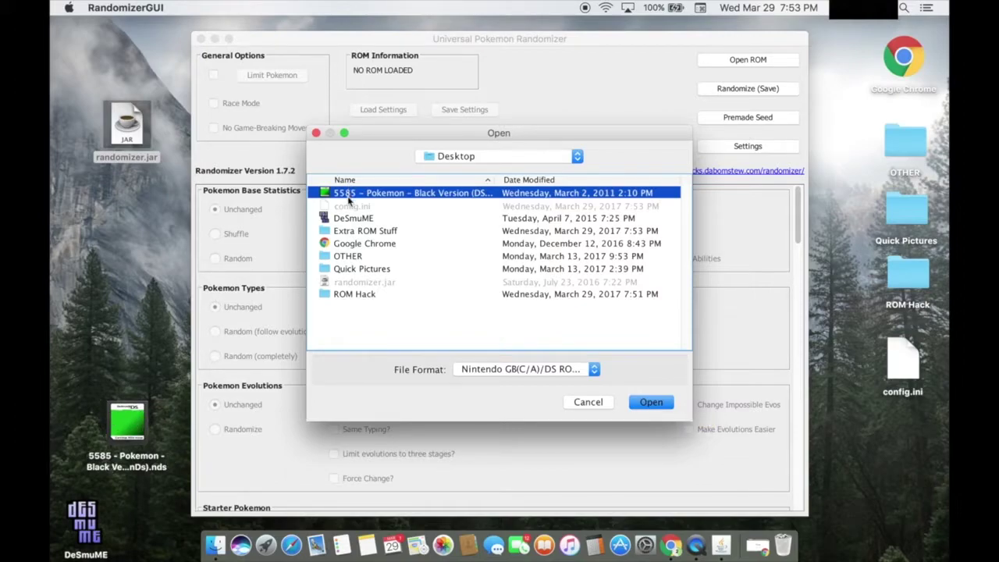
click(648, 403)
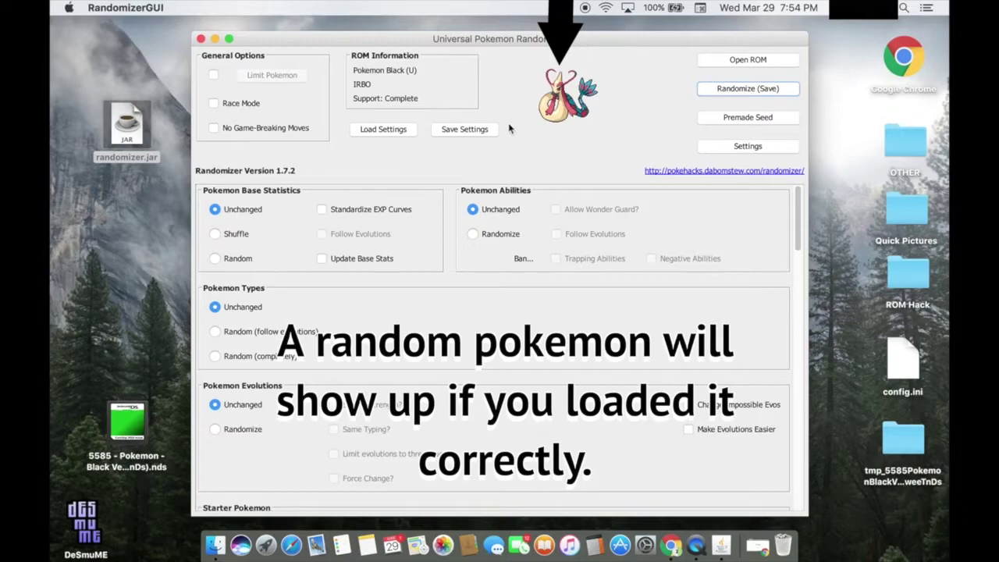
Set Pokemon Abilities to Randomize
scroll(510, 310, down, 2)
scroll(510, 311, up, 2)
click(495, 234)
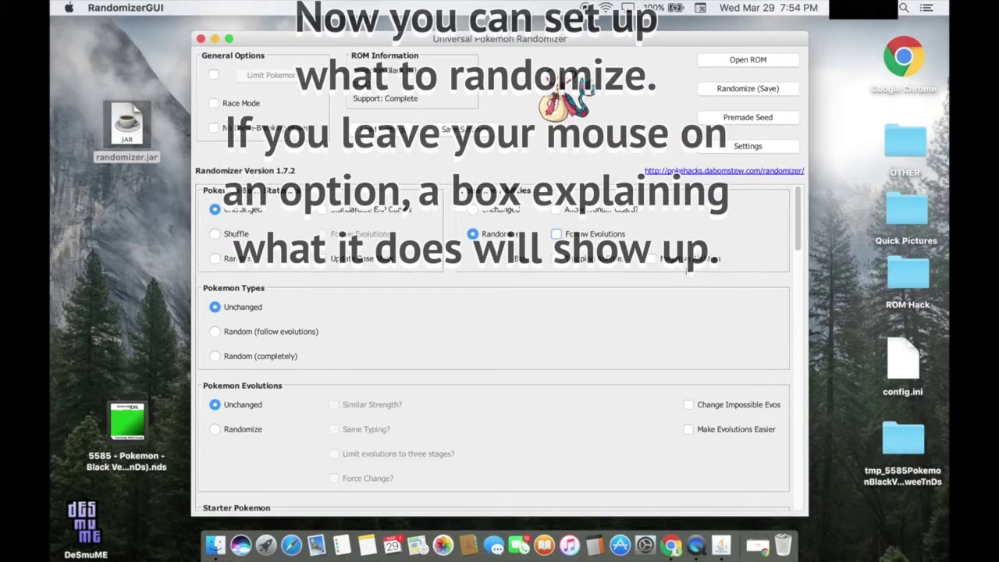
scroll(236, 328, down, 2)
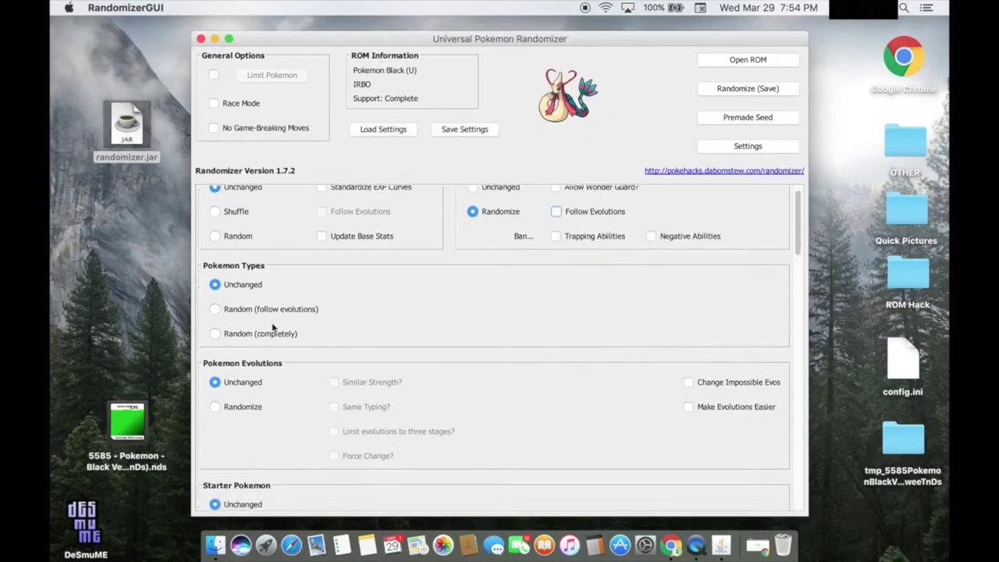
scroll(312, 373, down, 5)
click(246, 328)
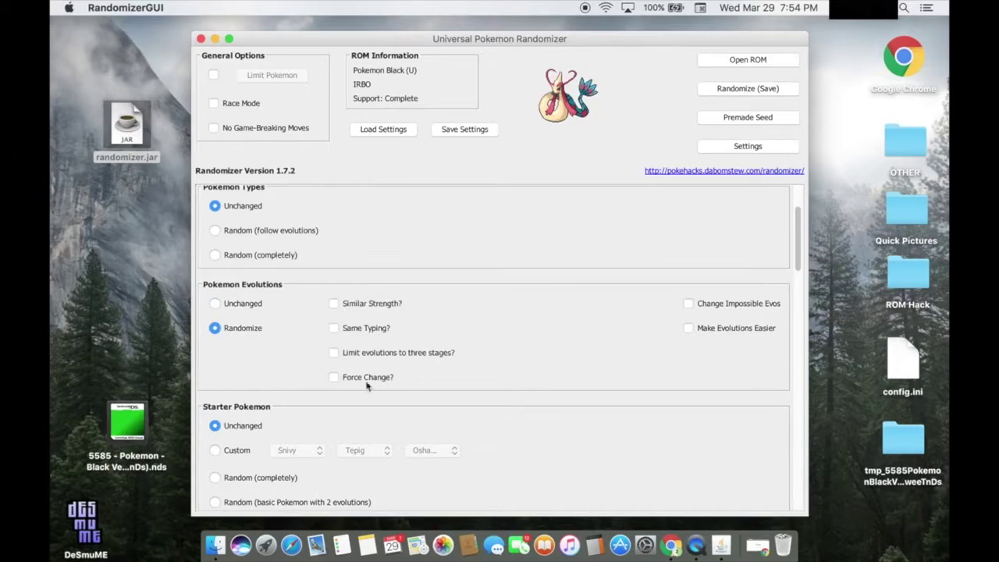
click(238, 304)
Set both the Starter Pokemon and the Pokemon Movesets to Random (completely)
scroll(238, 306, down, 7)
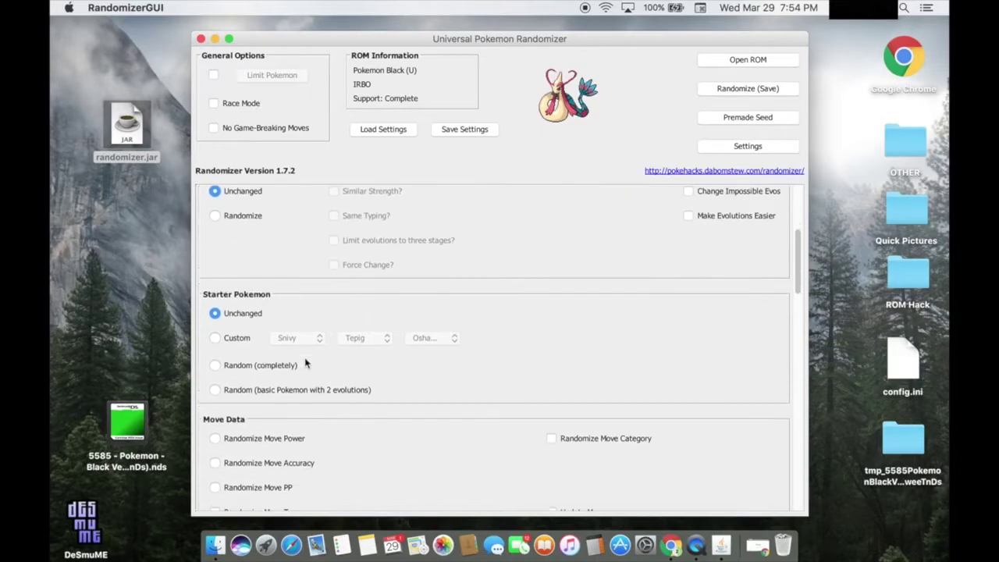
click(233, 367)
scroll(242, 312, down, 10)
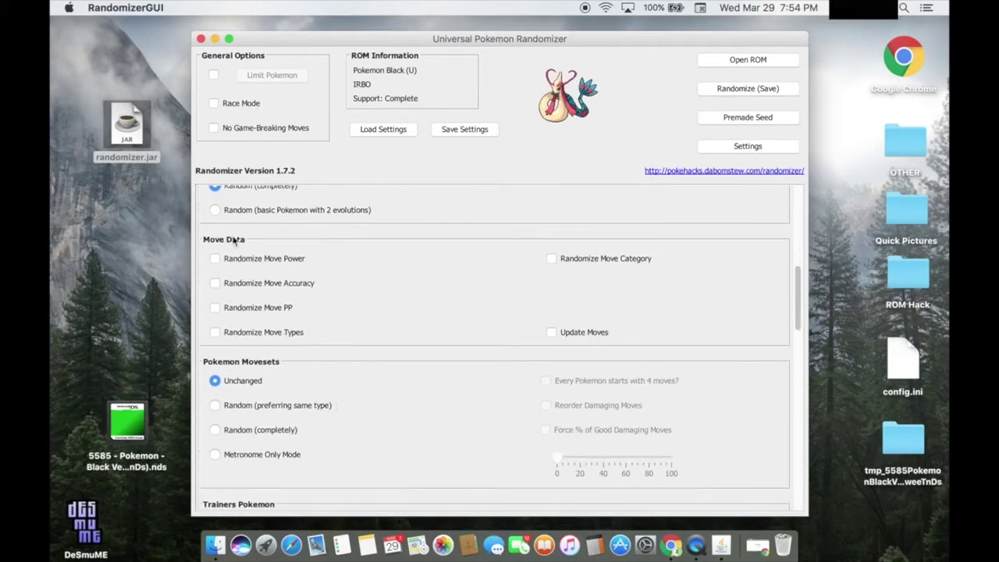
scroll(421, 381, down, 6)
scroll(282, 270, down, 2)
click(267, 296)
Set Trainers Pokemon to Random with the rival-carries-starter and No Early Wonder Guard options switched off
scroll(421, 292, down, 5)
click(234, 330)
click(327, 308)
click(374, 308)
click(338, 404)
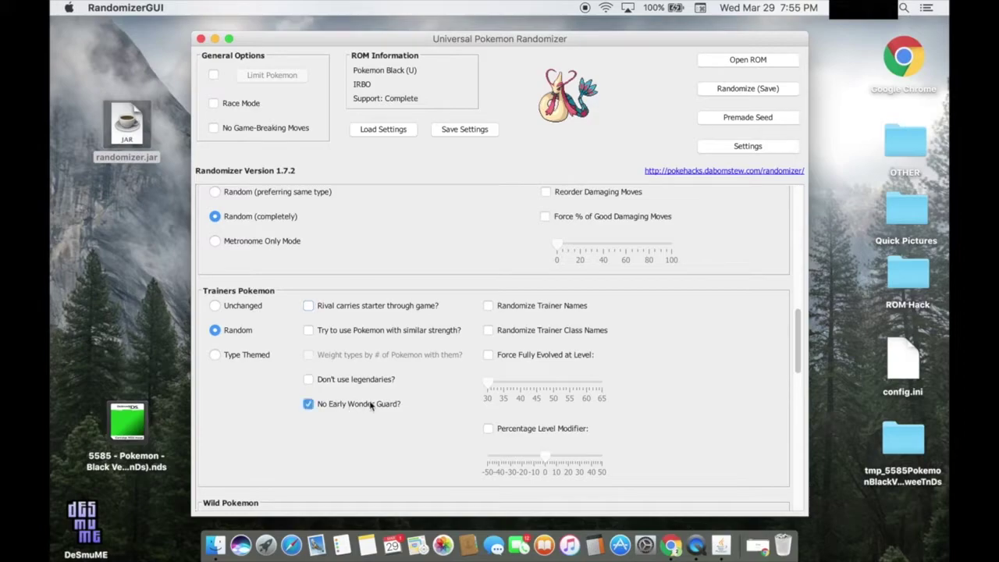
Set Wild Pokemon to Random and enable randomized held items and the minimum catch rate
scroll(565, 361, down, 10)
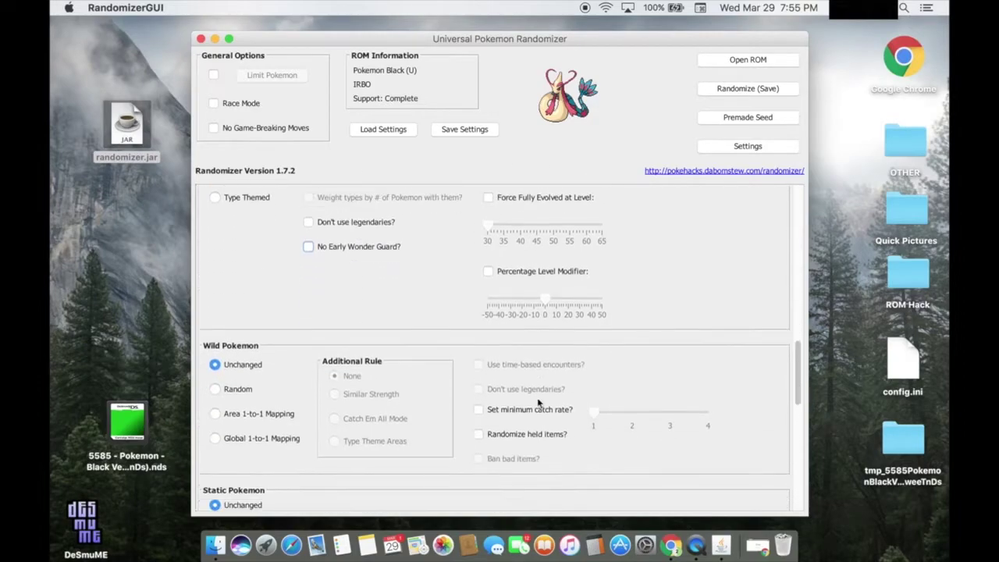
click(244, 370)
click(511, 411)
click(519, 386)
Randomize the Static Pokemon and the TM moves
scroll(499, 375, down, 7)
click(235, 409)
scroll(236, 413, down, 7)
click(224, 368)
Set In-Game Trades to Randomize both Requested & Given Pokemon with Randomize Items, and set Field Items to Randomize
scroll(327, 461, down, 10)
click(288, 378)
scroll(289, 378, down, 3)
click(619, 344)
click(236, 444)
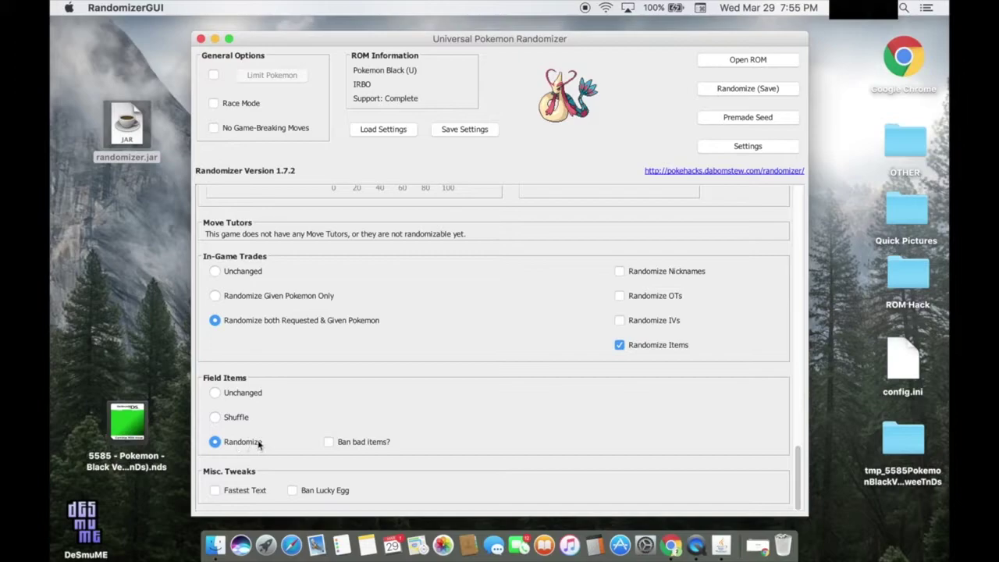
Start randomizing and saving the loaded ROM with the chosen settings
scroll(505, 305, up, 20)
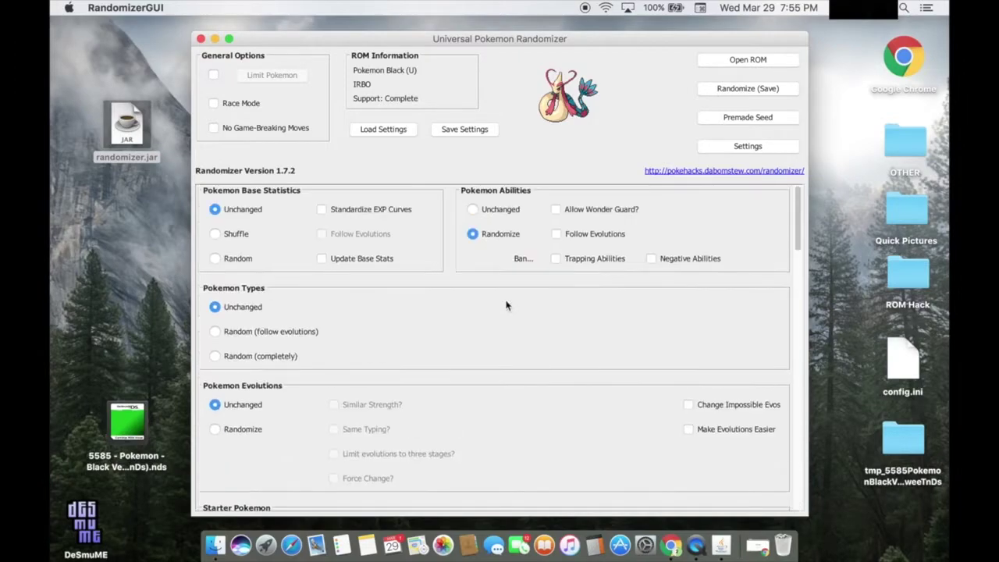
click(737, 90)
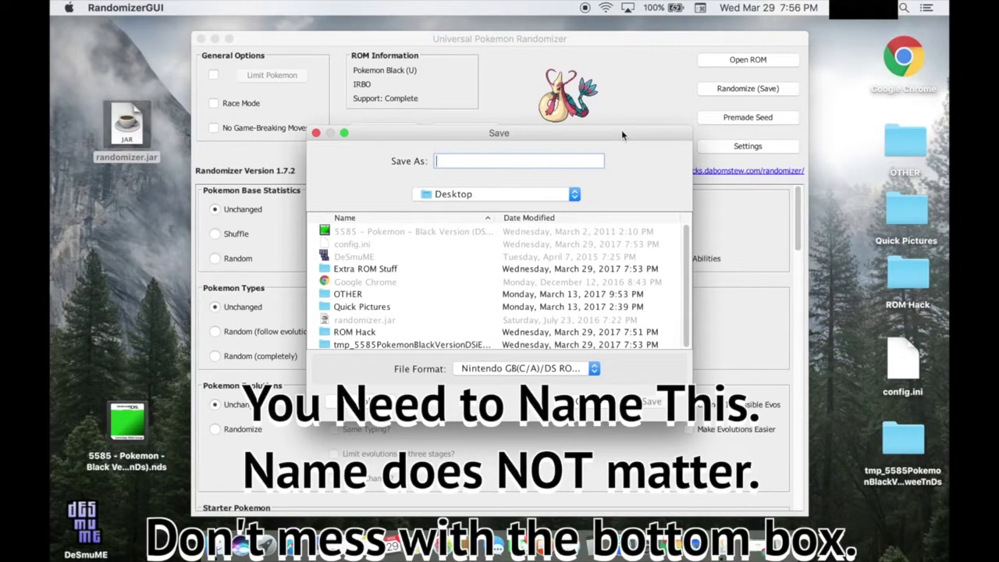
text((N)
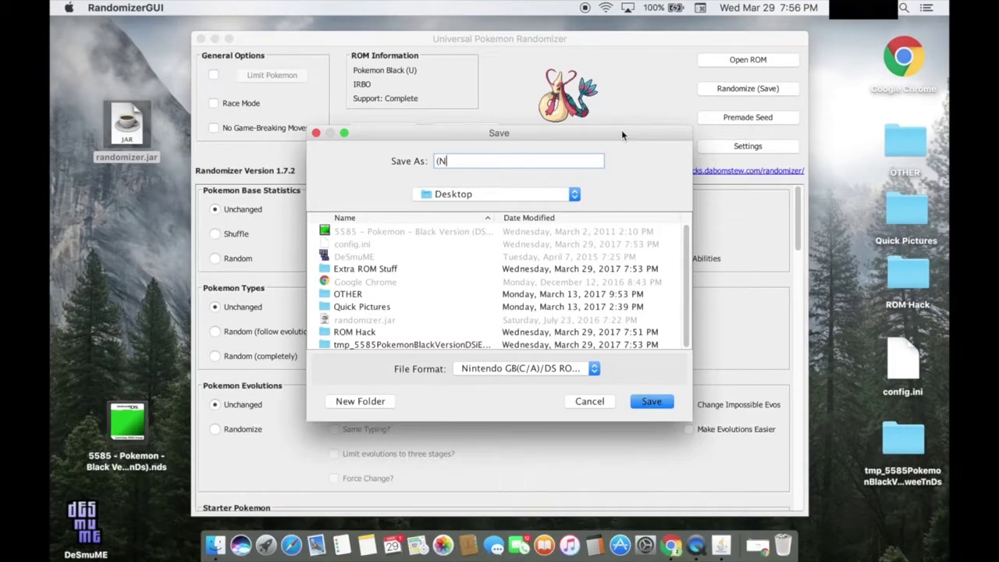
text(ame Does not matter but you need one...)
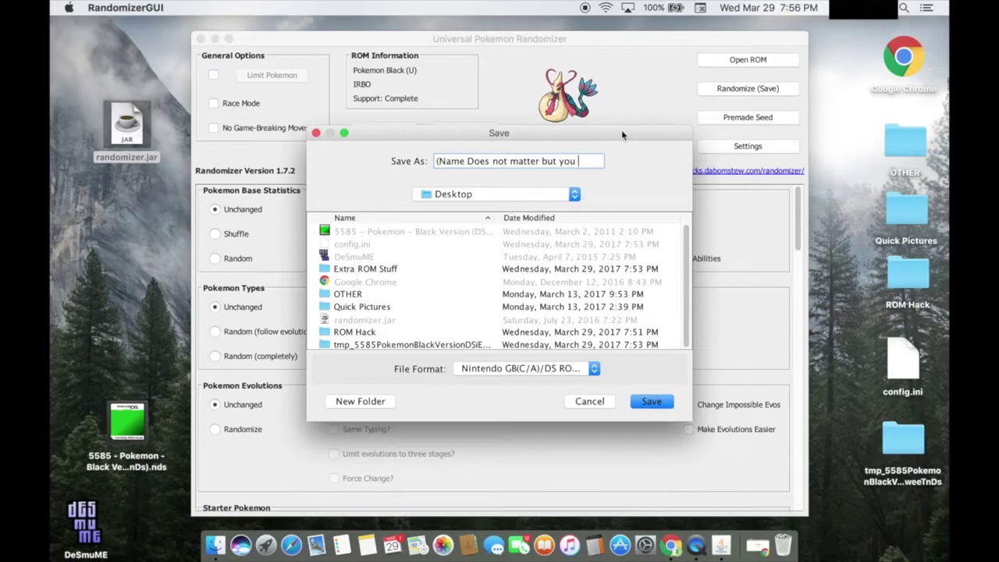
key(BackSpace)
key(BackSpace)
key(BackSpace)
key(BackSpace)
key(BackSpace)
key(BackSpace)
key(BackSpace)
key(BackSpace)
key(BackSpace)
key(BackSpace)
key(BackSpace)
key(BackSpace)
key(BackSpace)
key(BackSpace)
key(BackSpace)
key(BackSpace)
key(BackSpace)
key(BackSpace)
key(BackSpace)
key(BackSpace)
Save the randomized ROM on the desktop as Black Randomizer Tutorial in the Nintendo GB(C/A)/DS ROM format and check the new file
text(Black Randomizer Tutorial)
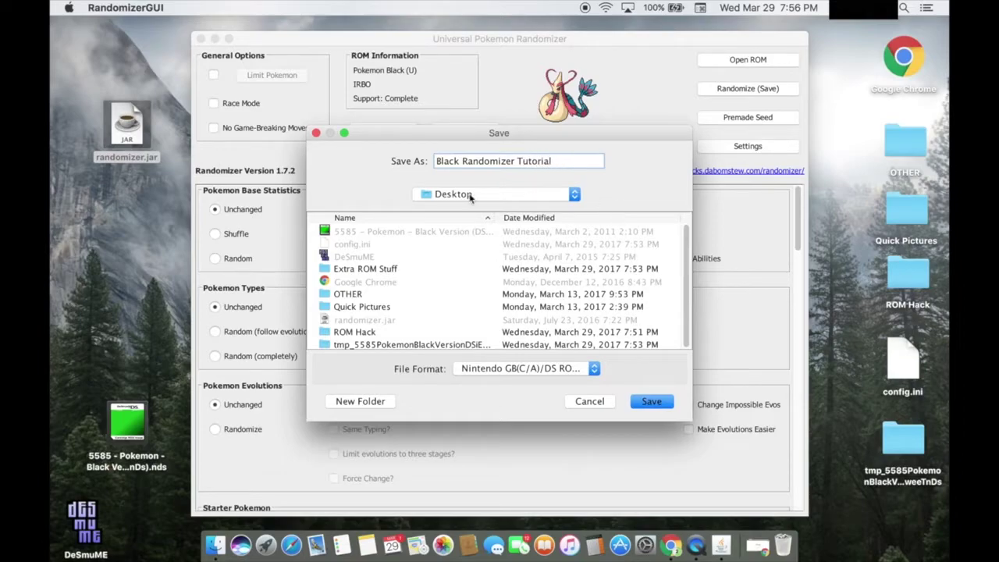
click(471, 197)
click(468, 195)
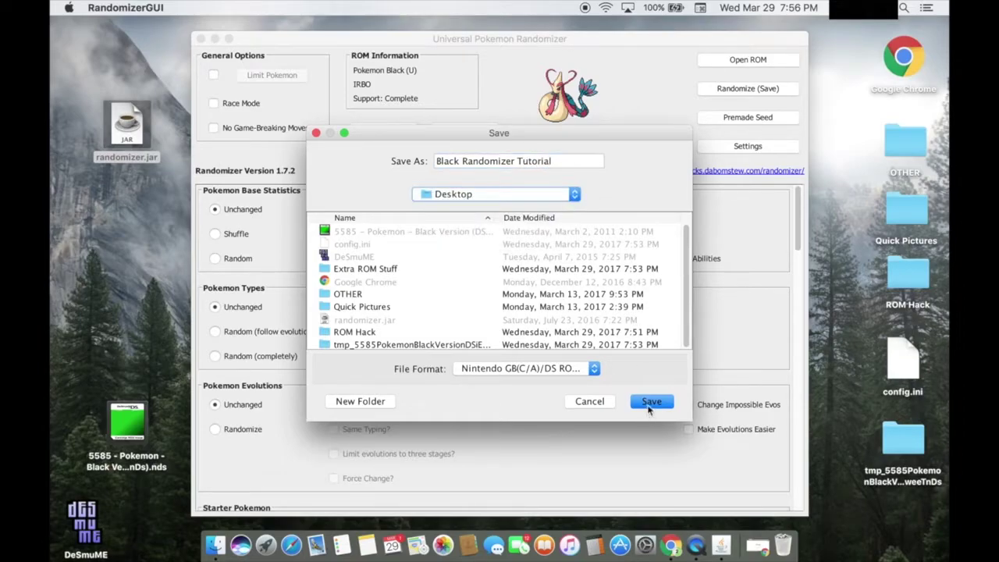
click(566, 370)
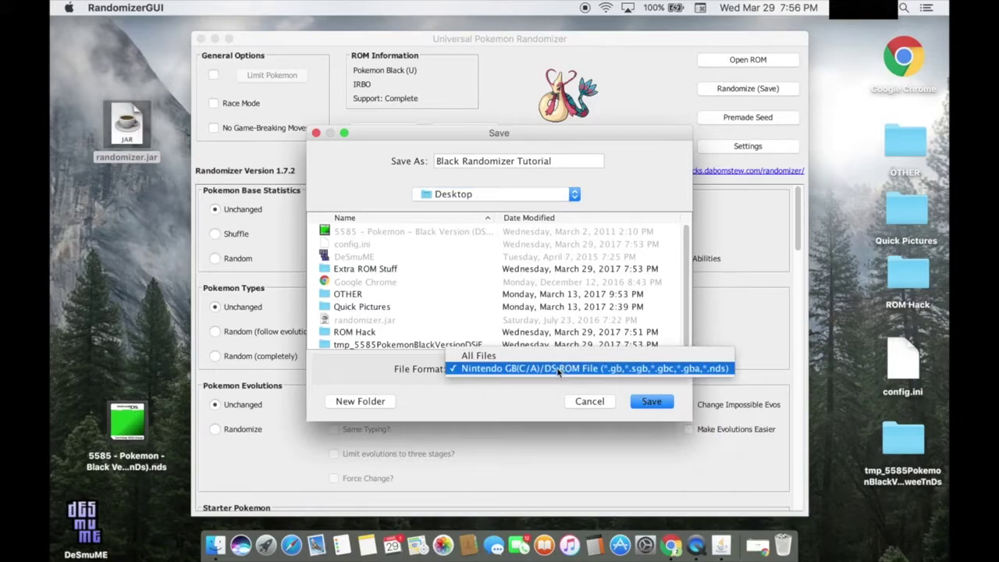
click(558, 370)
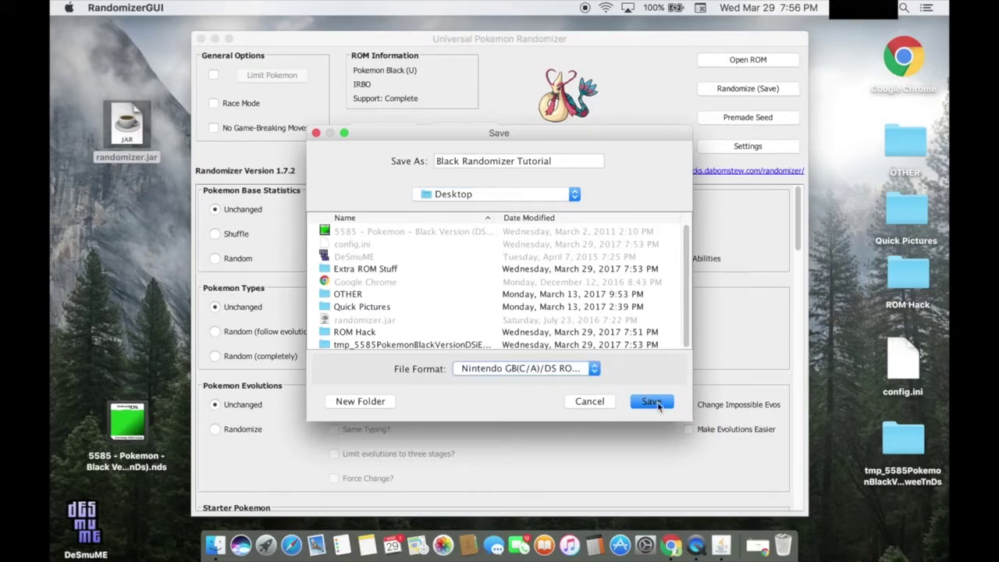
click(652, 402)
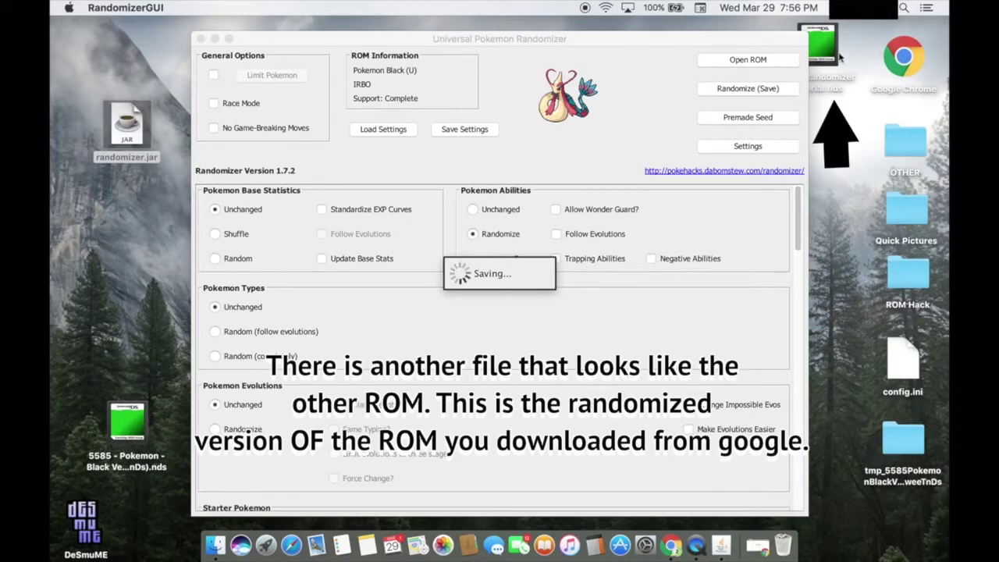
click(827, 55)
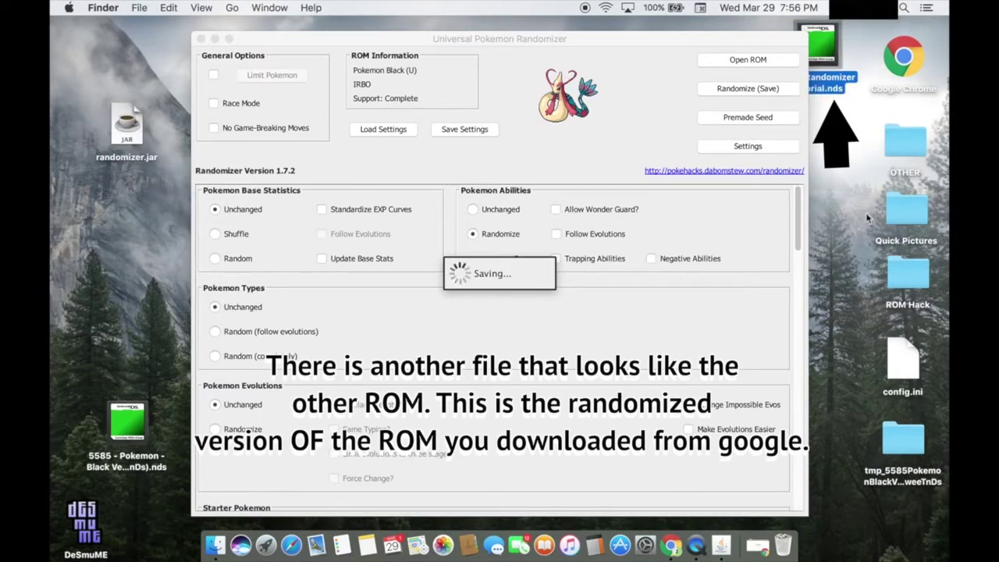
click(631, 330)
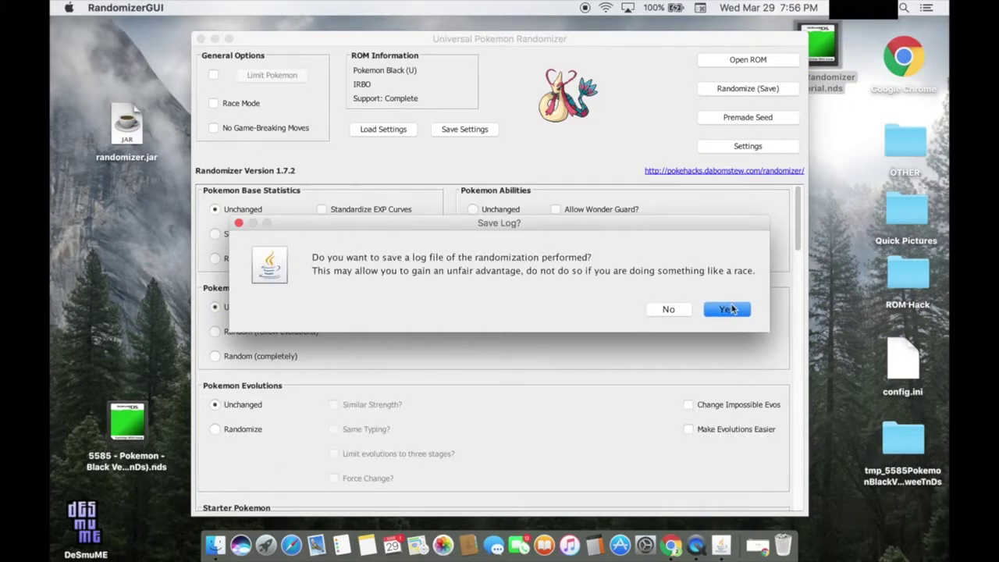
Decline saving a log of the randomization, dismiss the seed details and quit the randomizer
click(668, 310)
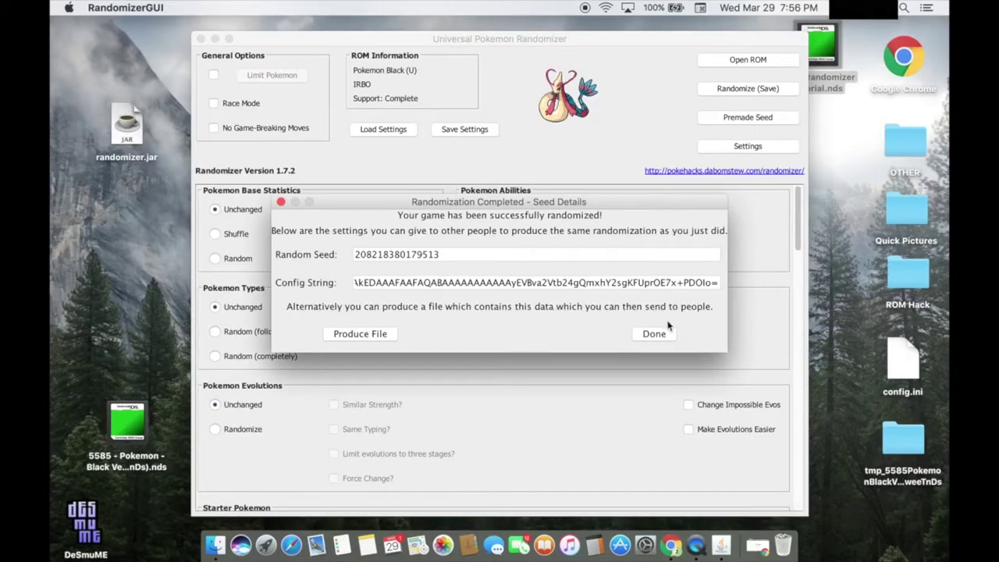
click(655, 335)
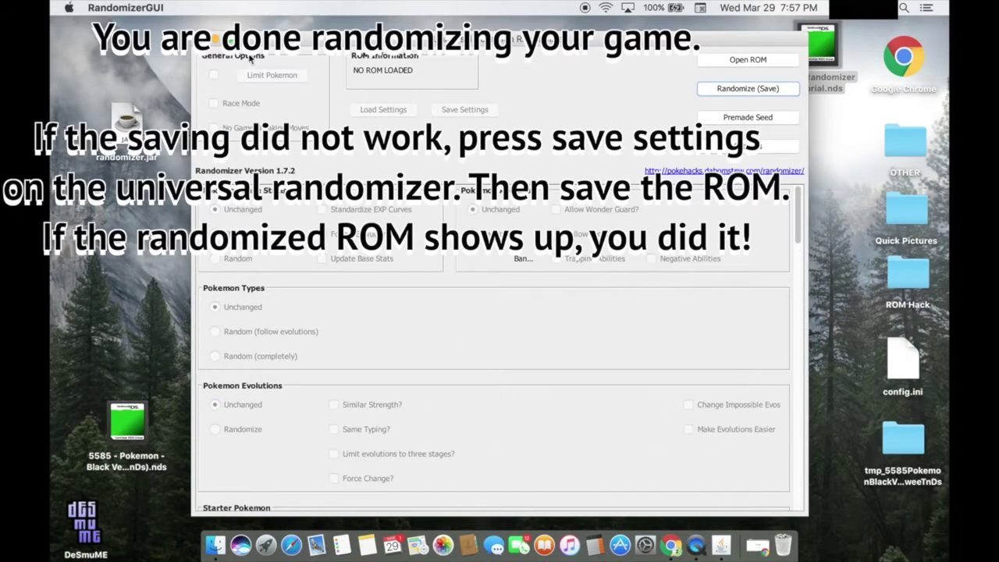
key(super+q)
Move randomizer.jar, the original Pokemon Black ROM, config.ini and the temporary folder into Extra ROM Stuff, and place Black Randomizer Tutorial.nds near DeSmuME
drag(121, 129, 515, 316)
drag(129, 423, 522, 320)
drag(887, 360, 515, 316)
drag(817, 46, 194, 451)
Launch DeSmuME from the desktop and allow the downloaded application to open
click(83, 531)
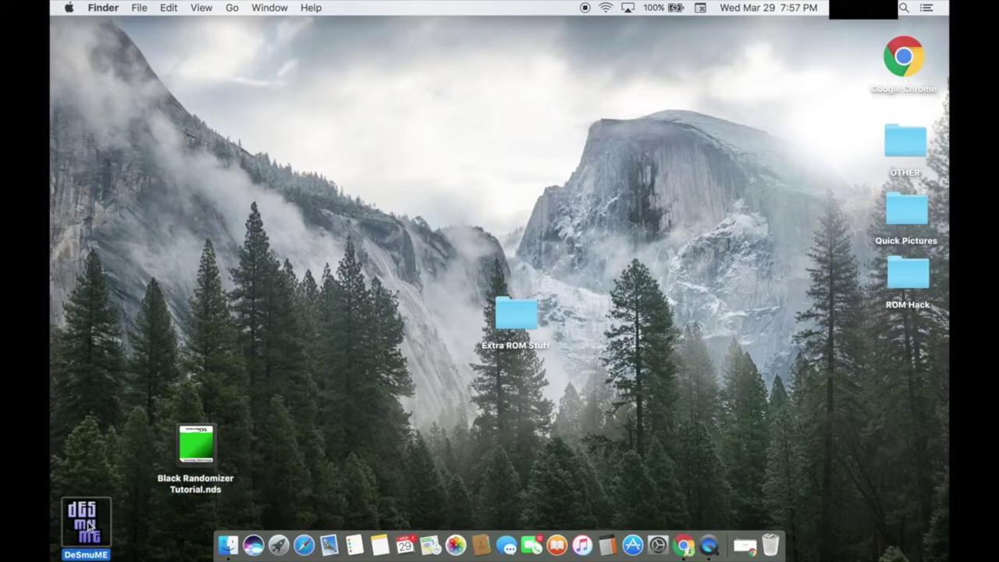
double_click(88, 529)
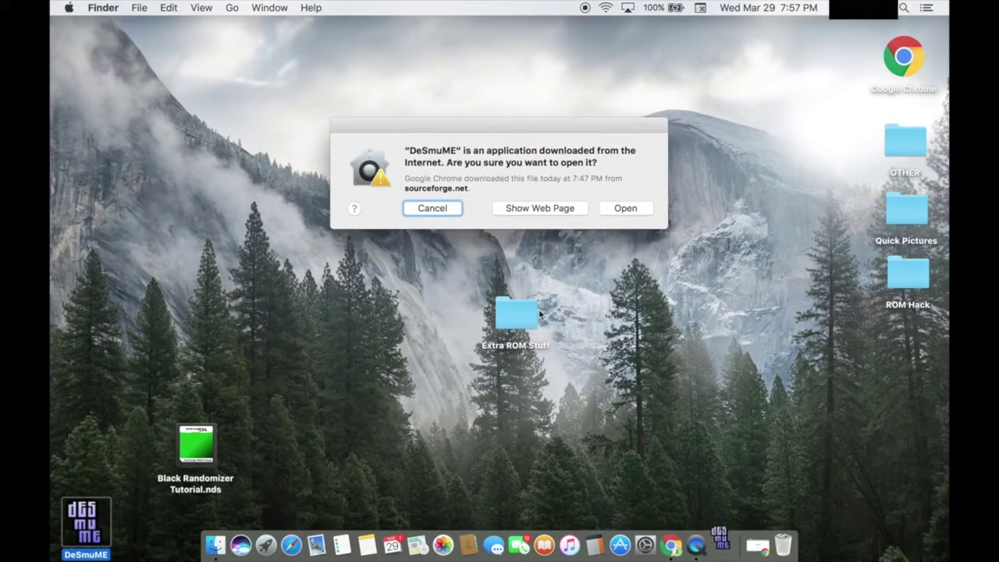
click(635, 208)
Check the allowed app download sources in the General settings of Security & Privacy, and quit System Preferences
click(644, 545)
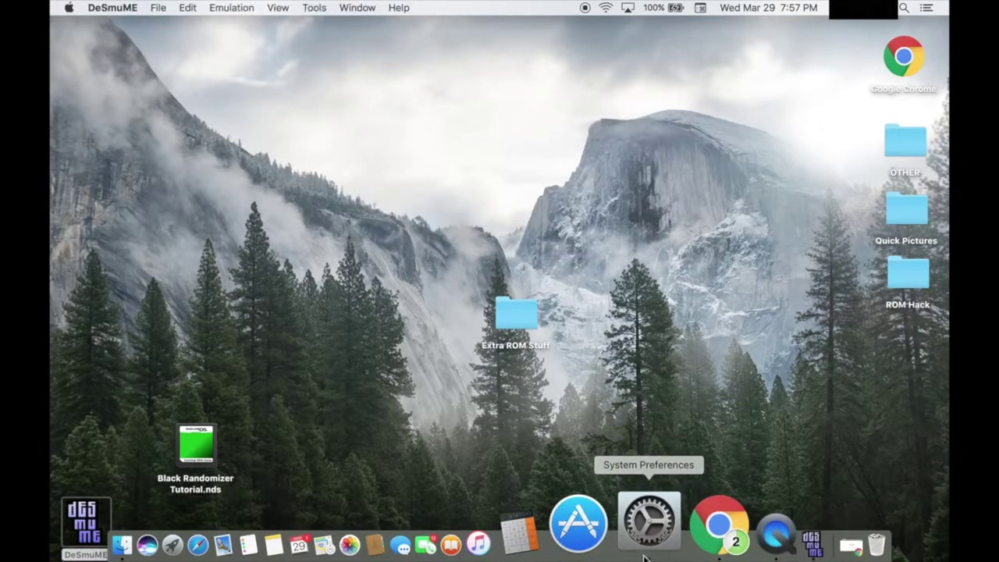
click(485, 134)
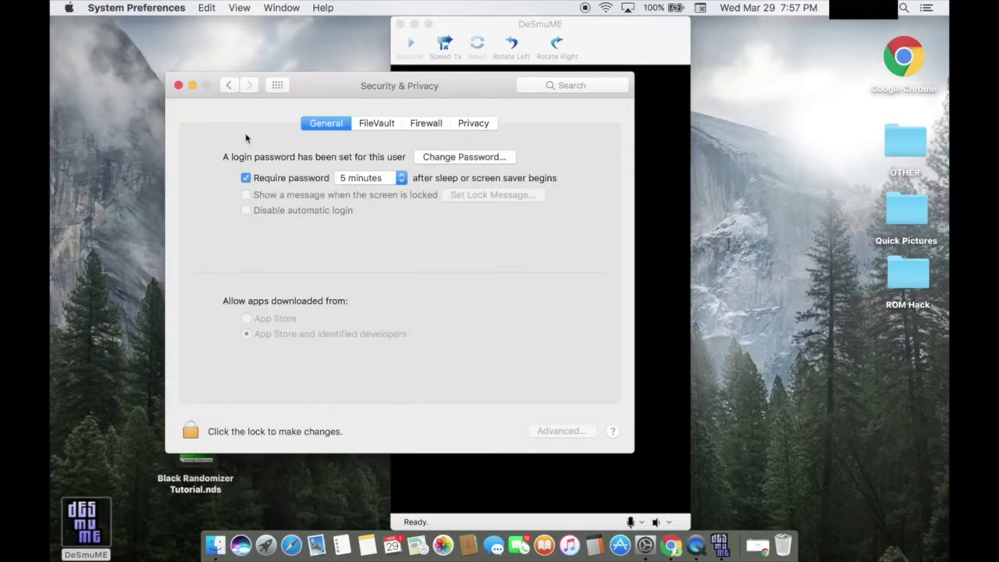
key(super+q)
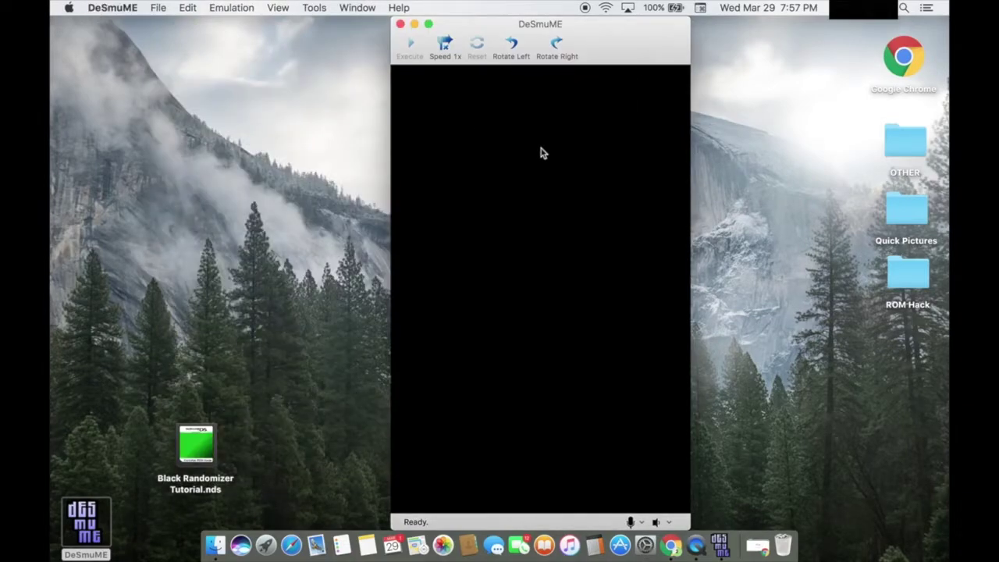
Load the ROM Black Randomizer Tutorial.nds from the Desktop into DeSmuME
click(159, 6)
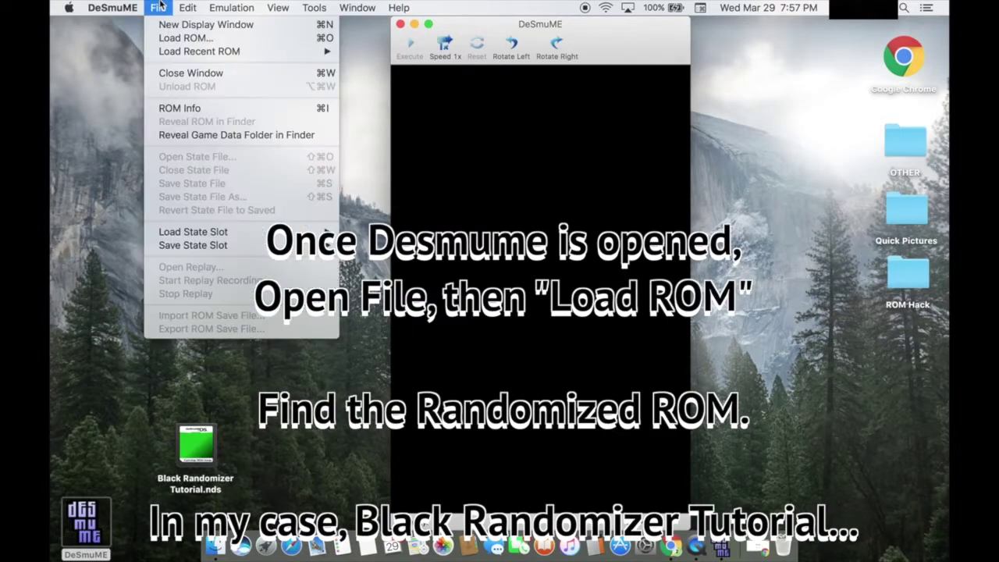
click(191, 39)
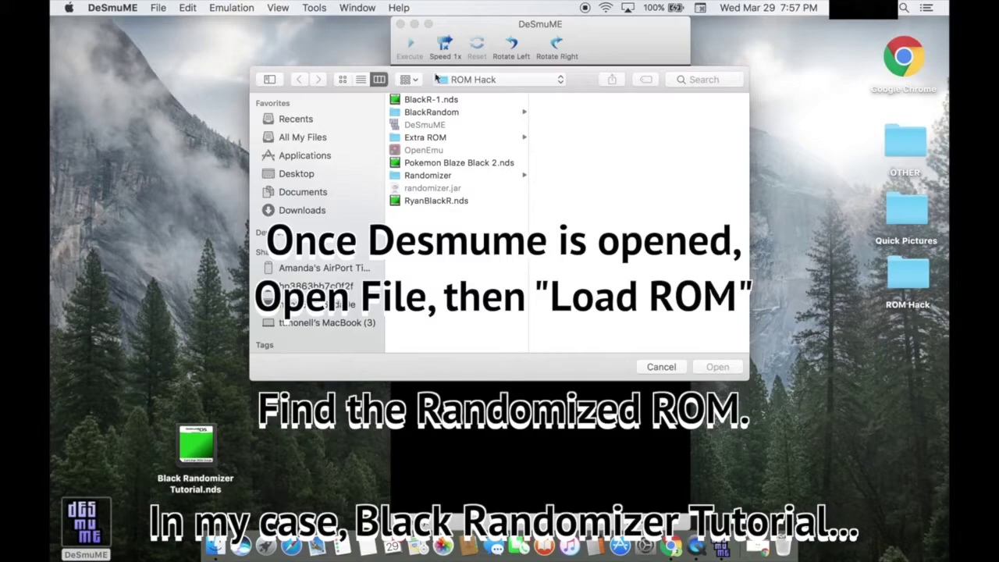
click(494, 81)
click(484, 94)
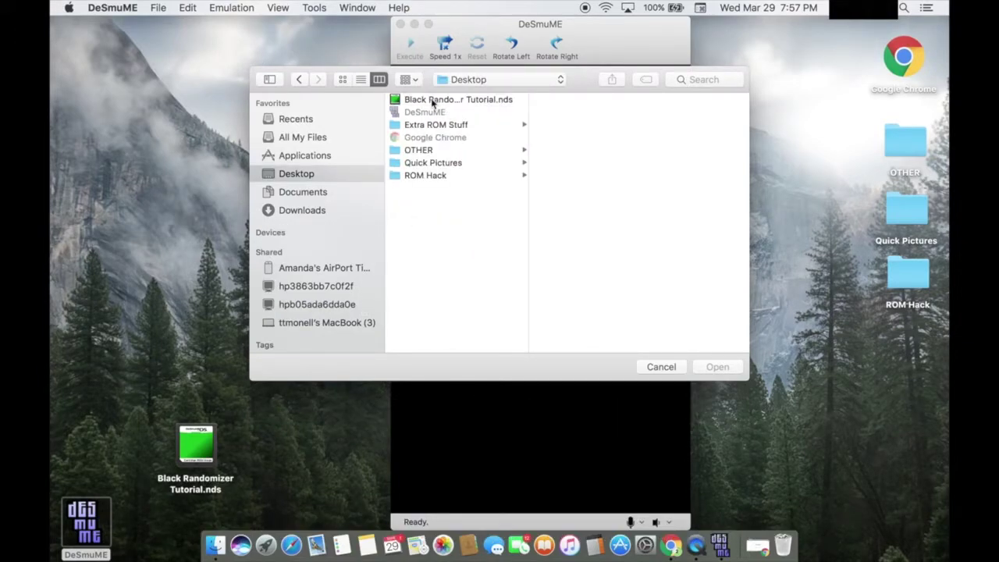
click(432, 102)
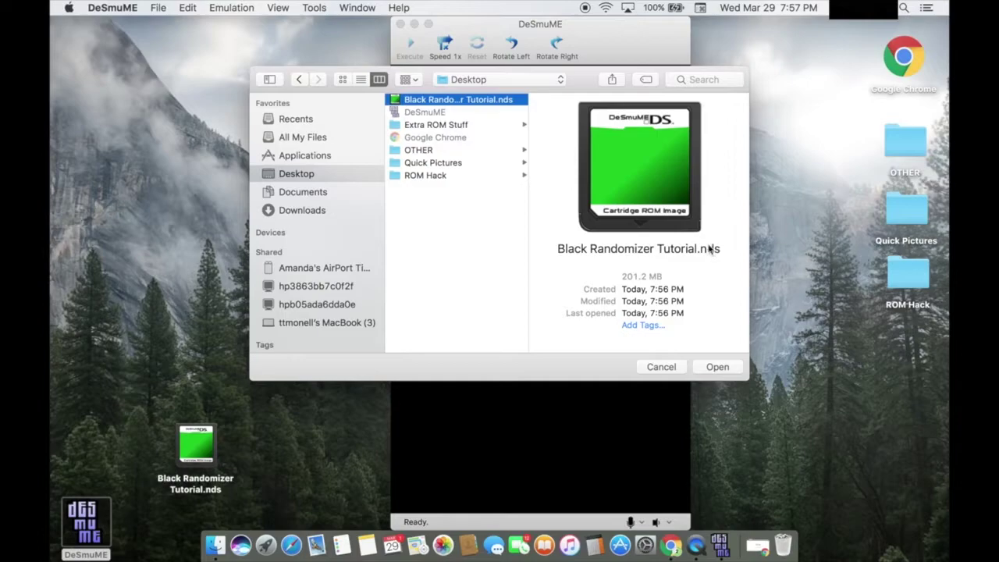
click(714, 368)
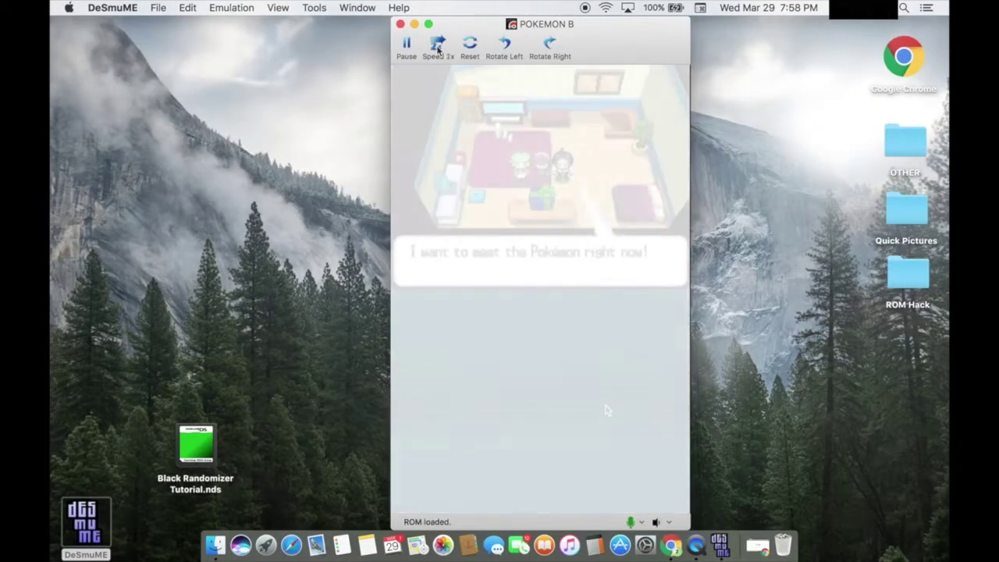
Advance the game through the gift box scene to the starter choice and set the emulation speed to 2x
key(Down)
key(x)
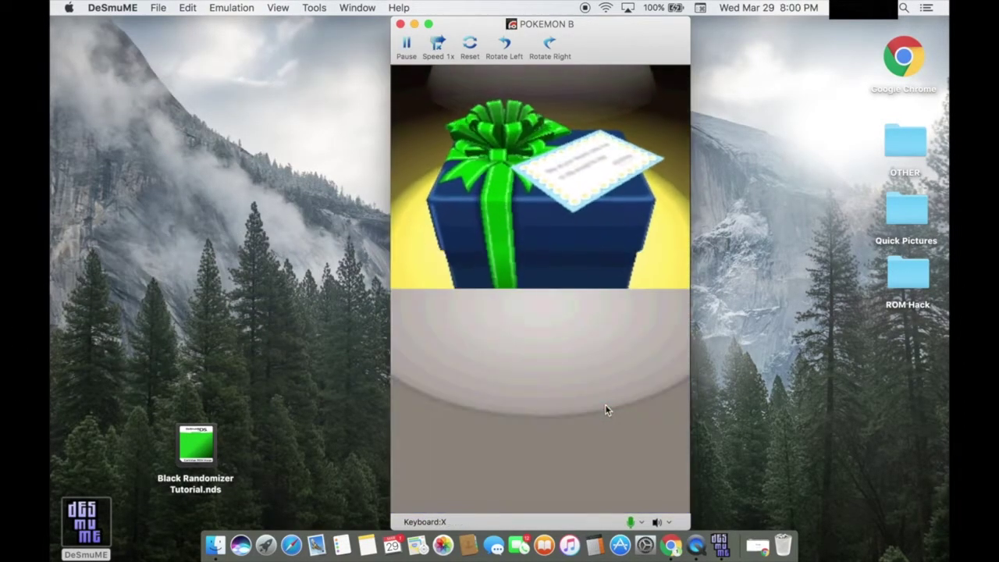
key(x)
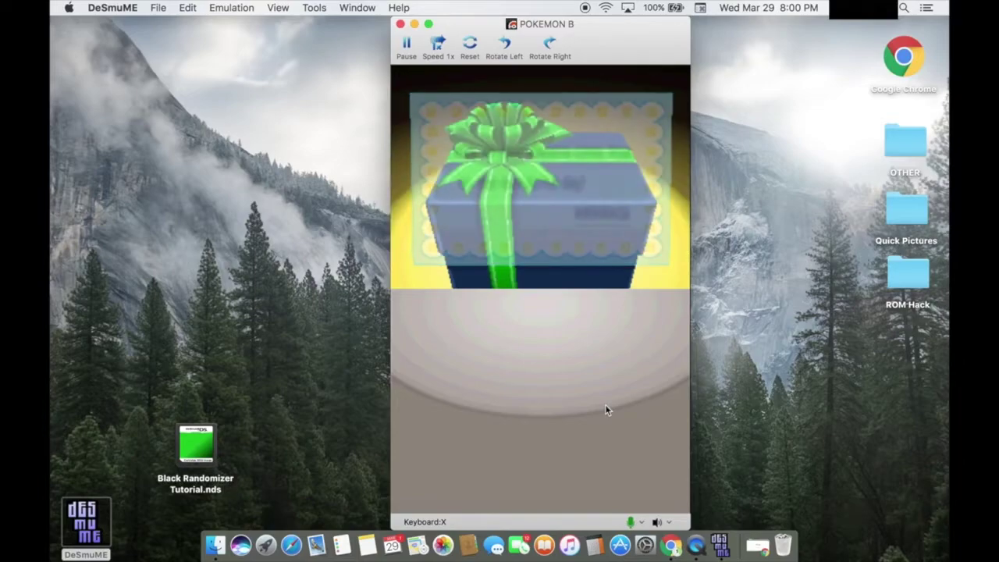
click(437, 47)
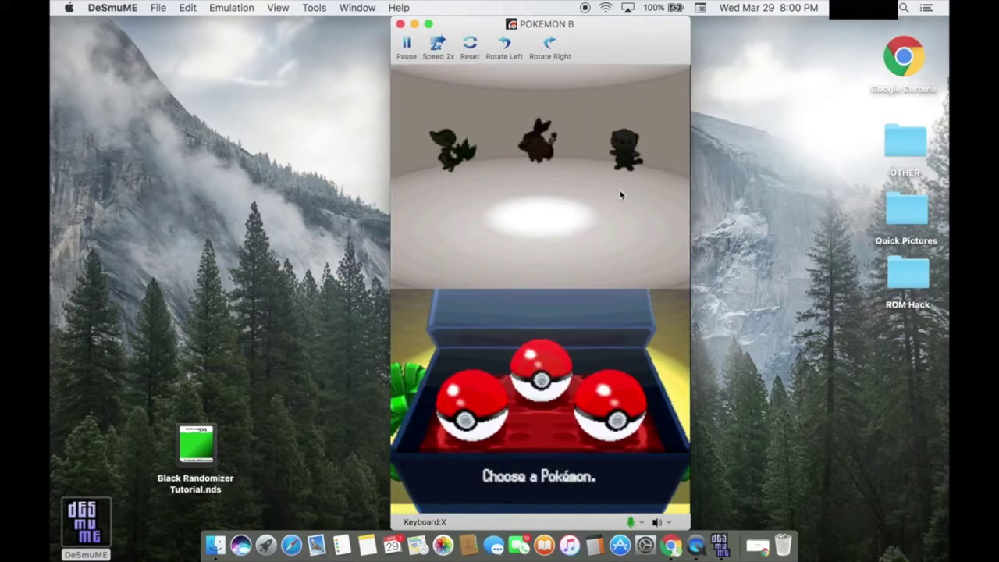
Examine the randomized starter Pokemon by moving the selection between the Poke Balls in the box
key(Left)
key(Left)
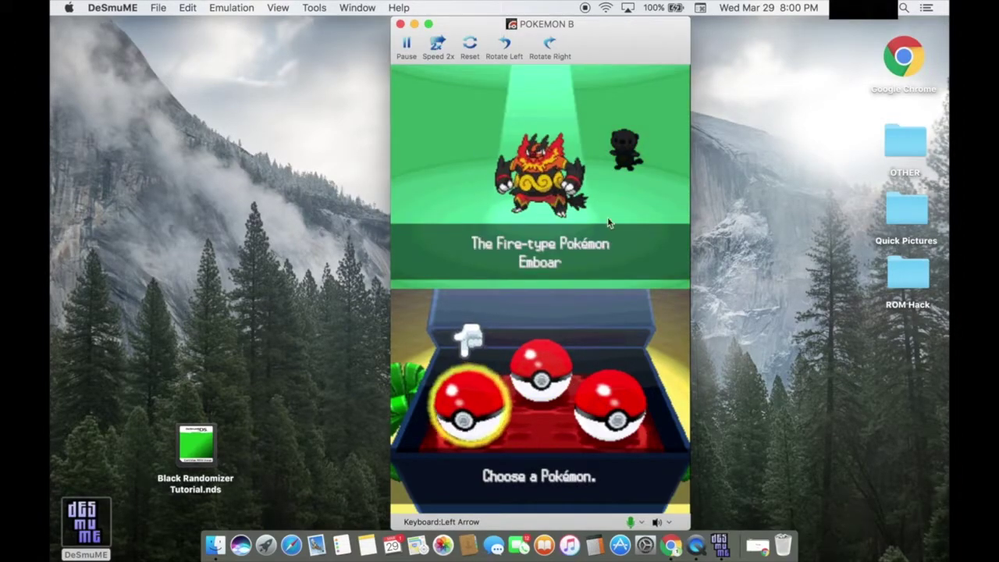
key(Right)
key(Right)
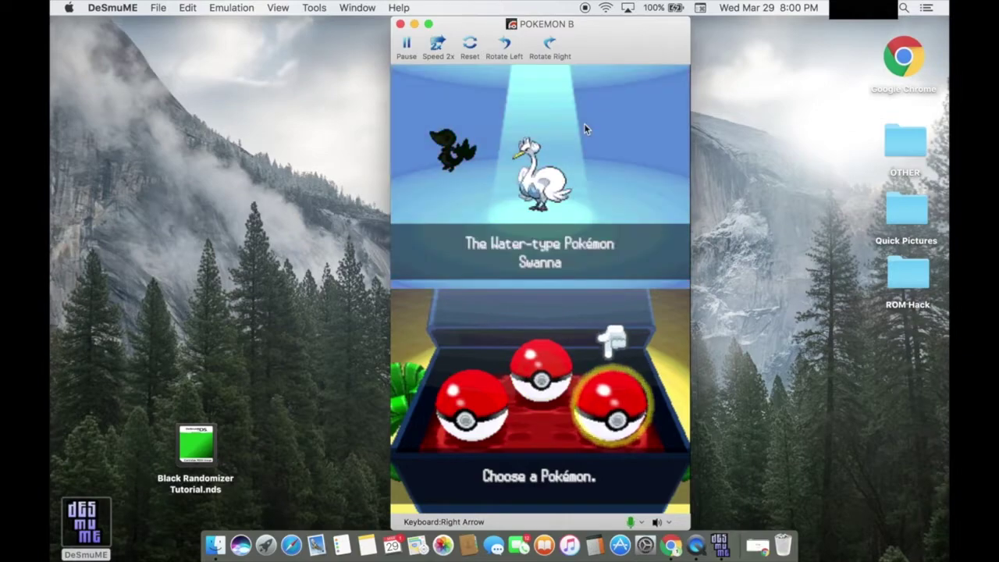
key(Left)
key(Left)
key(Right)
key(Right)
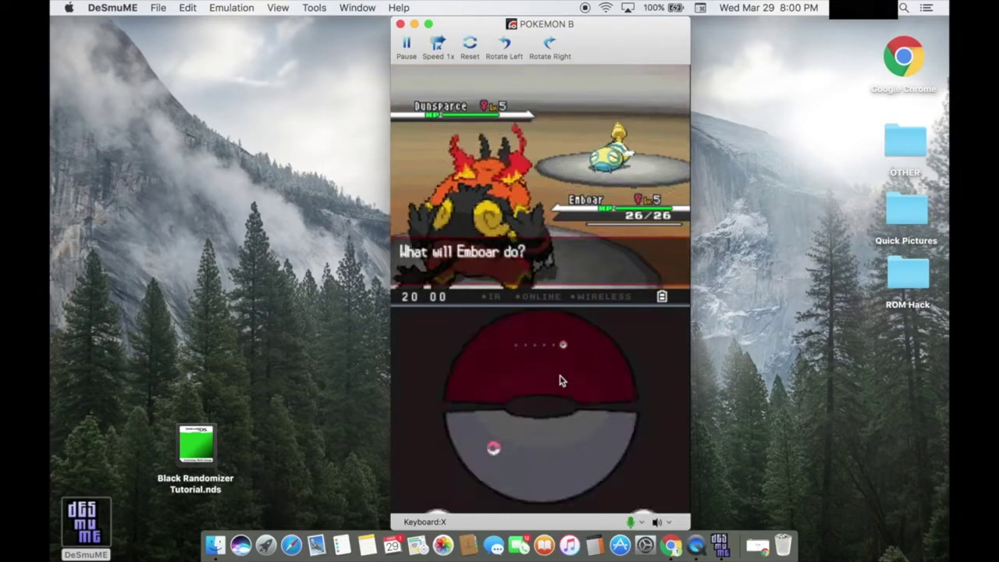
Show Emboar's moves in the battle against Dunsparce and attack with Outrage
click(558, 378)
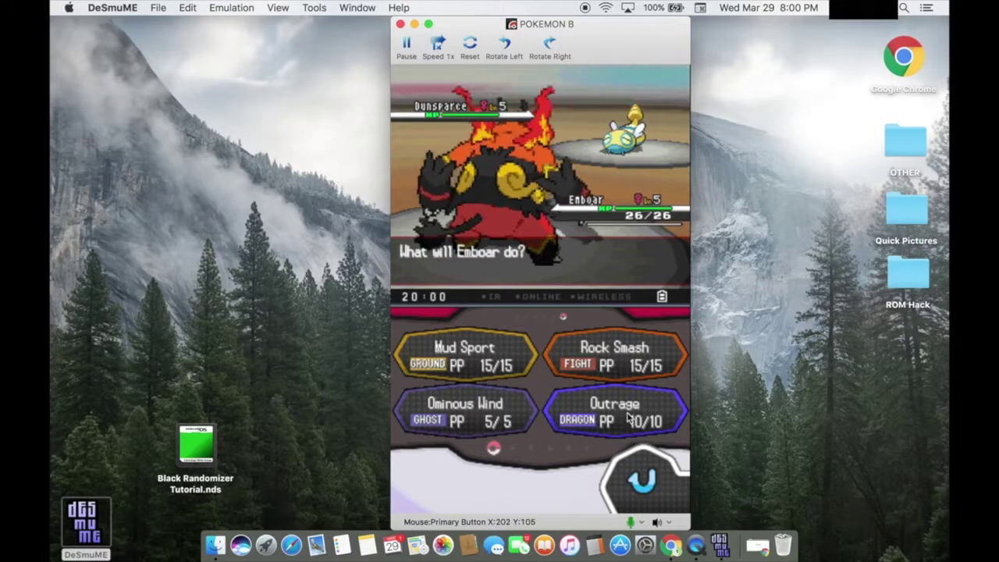
key(x)
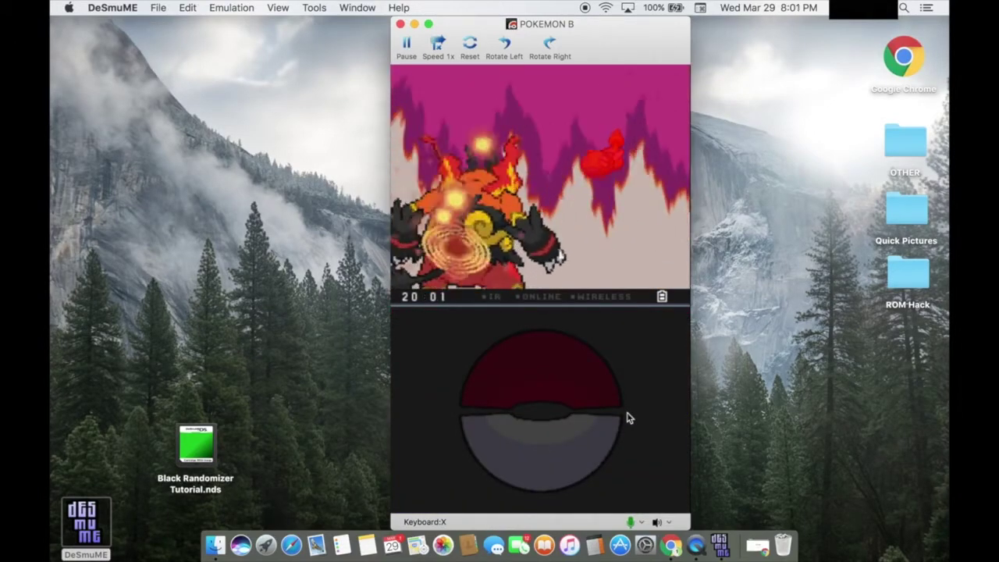